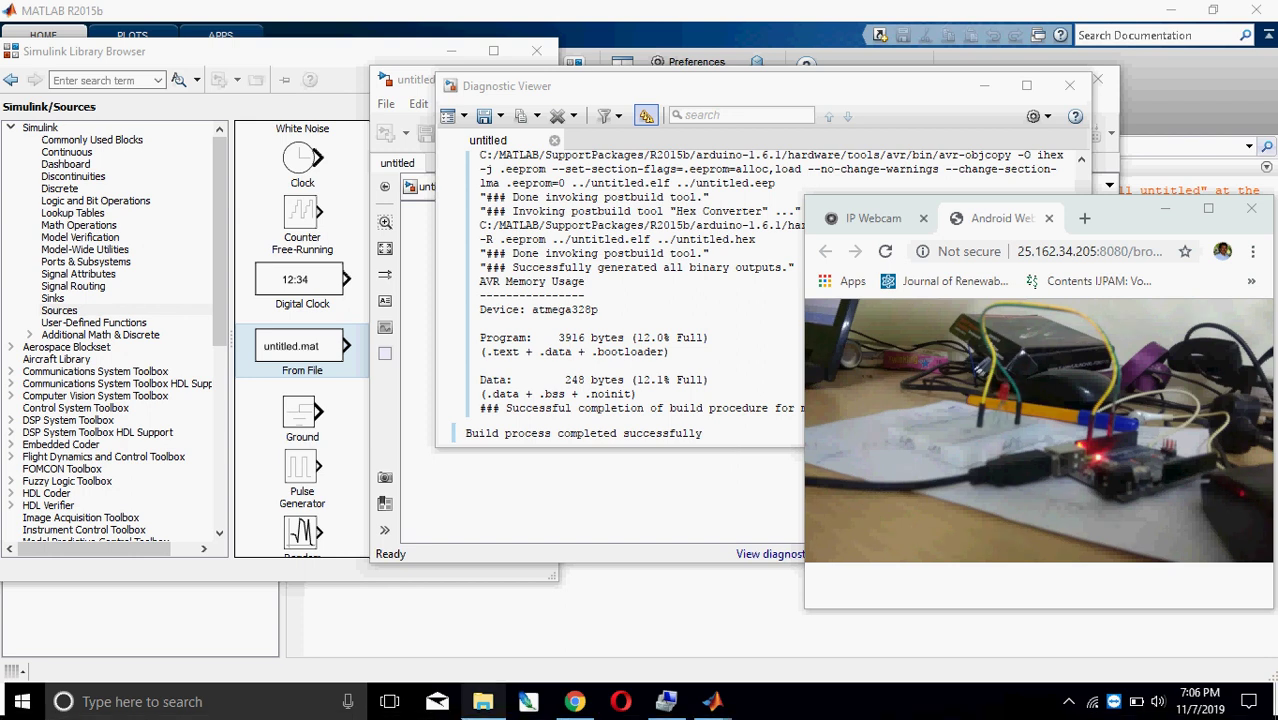
# Bring forward the File Explorer window showing C:\Program Files\MATLAB\R2015b\bin after the successful build.
pyautogui.click(485, 705)
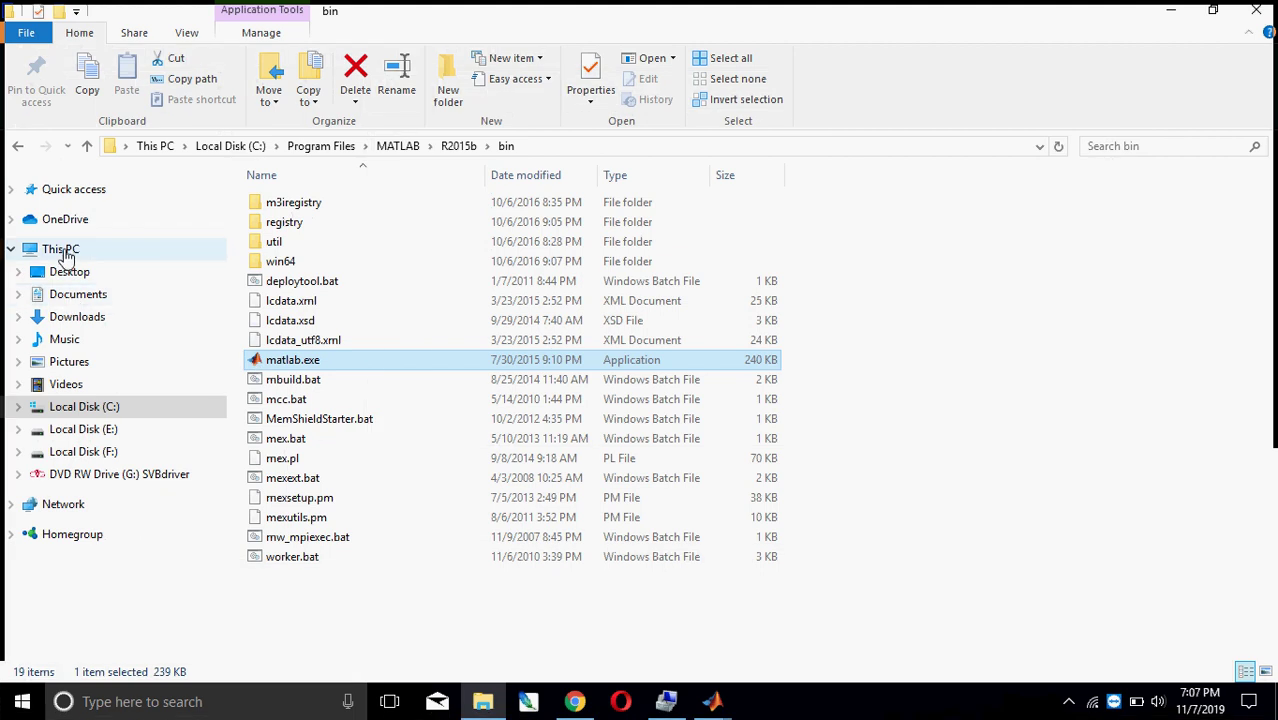
# Open Device Manager from This PC's Manage console and expand Ports to find USB-SERIAL CH340 on COM5.
pyautogui.rightClick(66, 257)
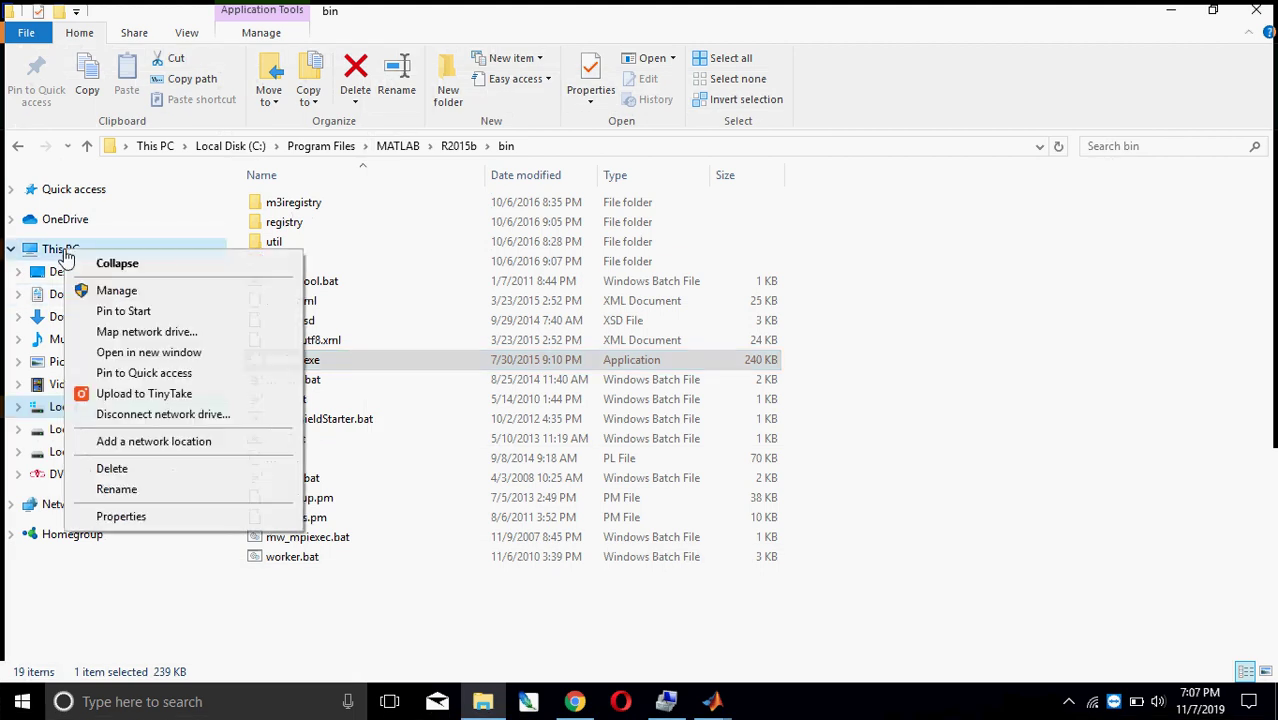
pyautogui.click(116, 292)
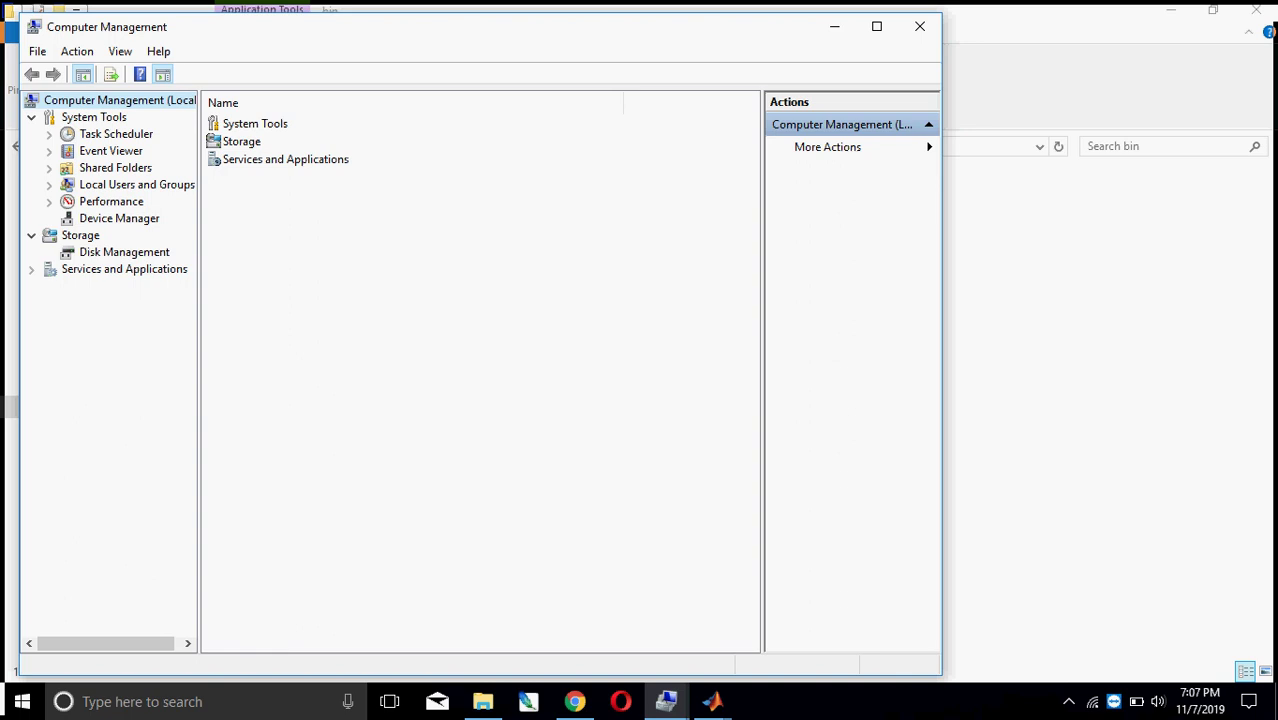
pyautogui.click(119, 218)
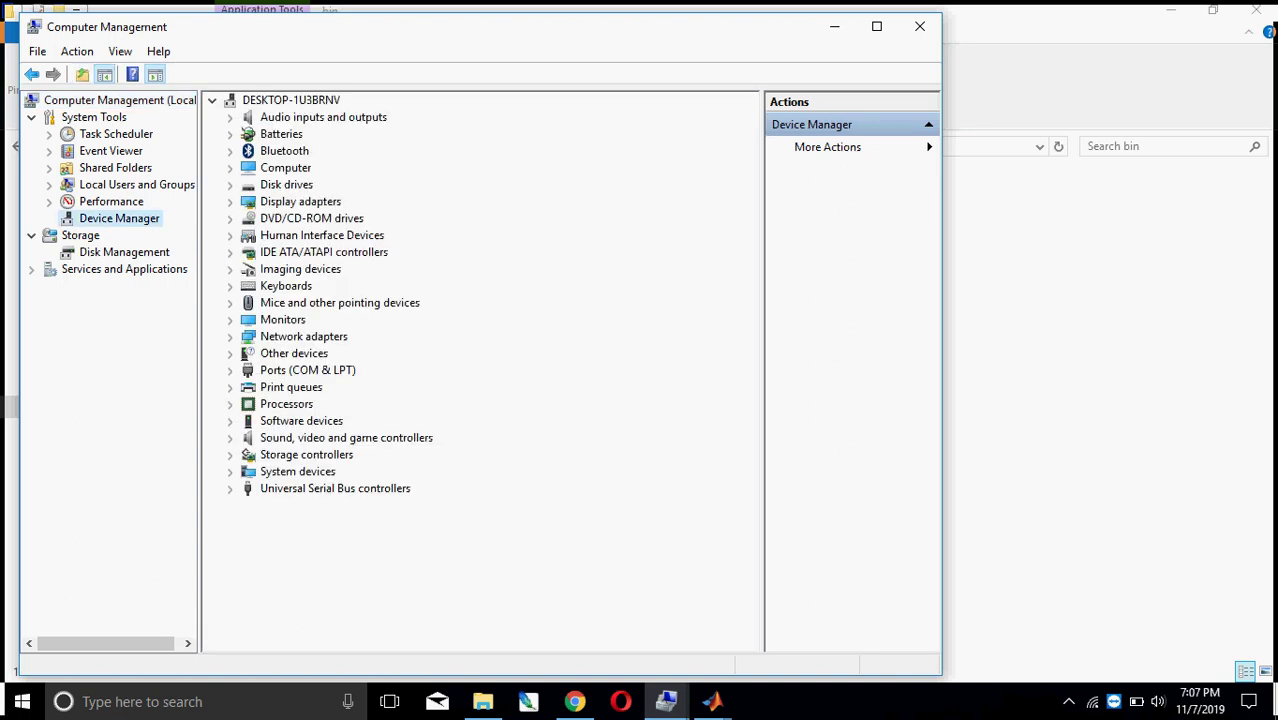
pyautogui.click(230, 370)
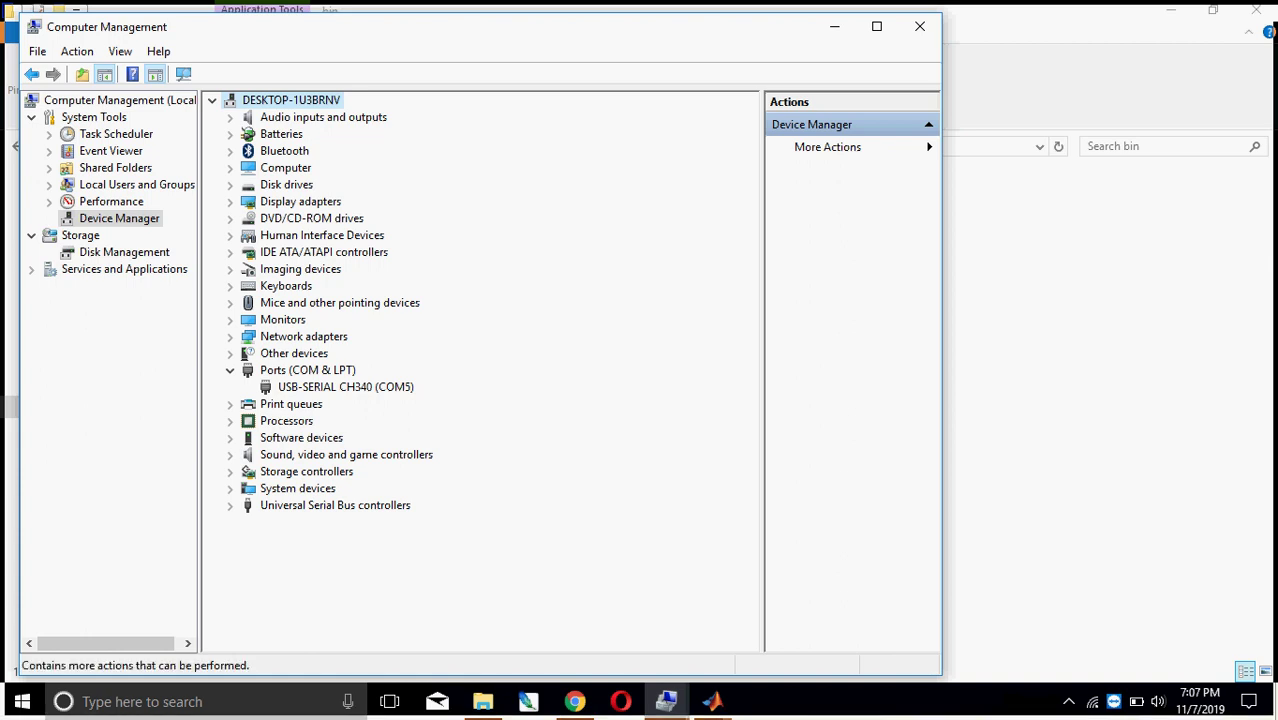
# Minimize Computer Management and open the Simulink Library Browser from the MATLAB window.
pyautogui.click(836, 30)
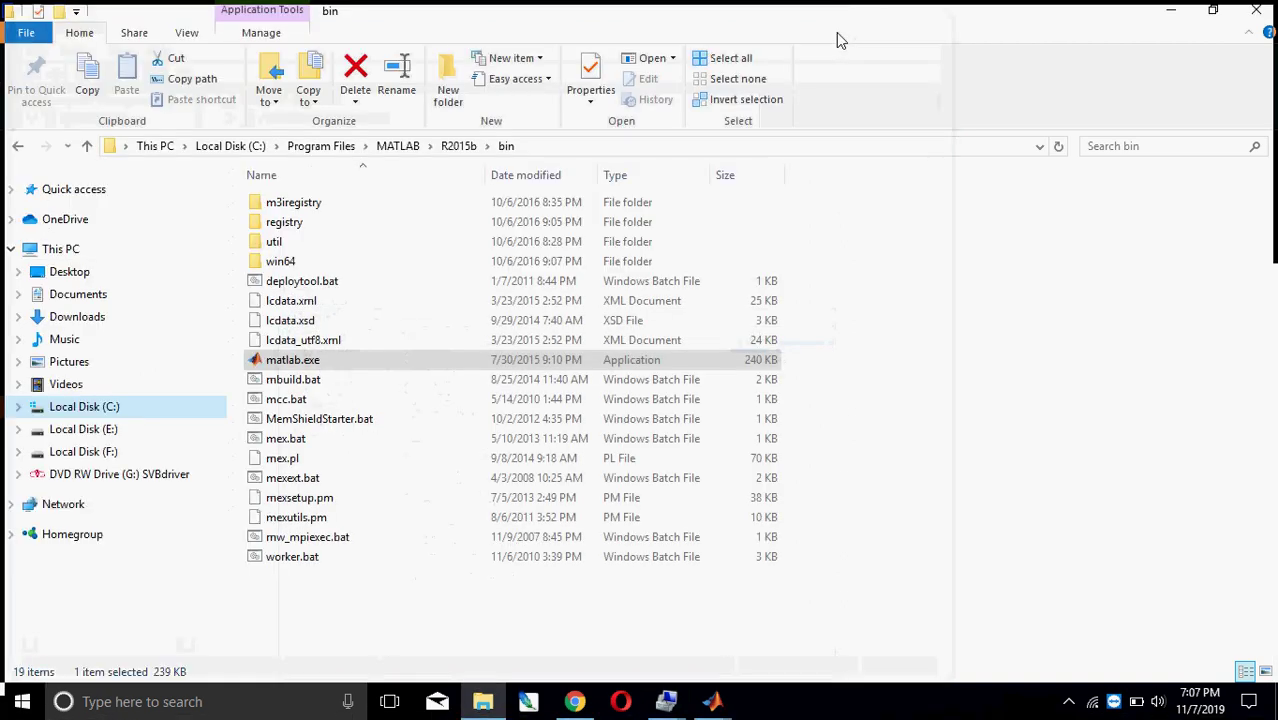
pyautogui.moveTo(720, 697)
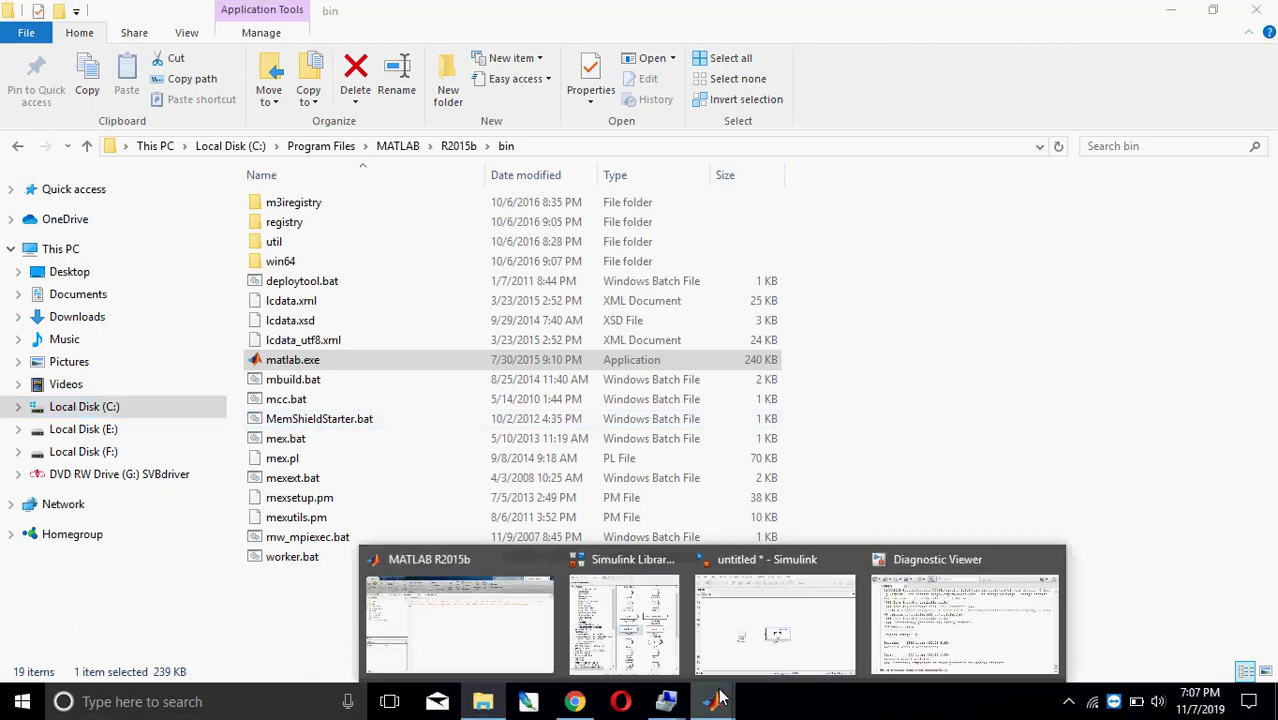
pyautogui.click(486, 644)
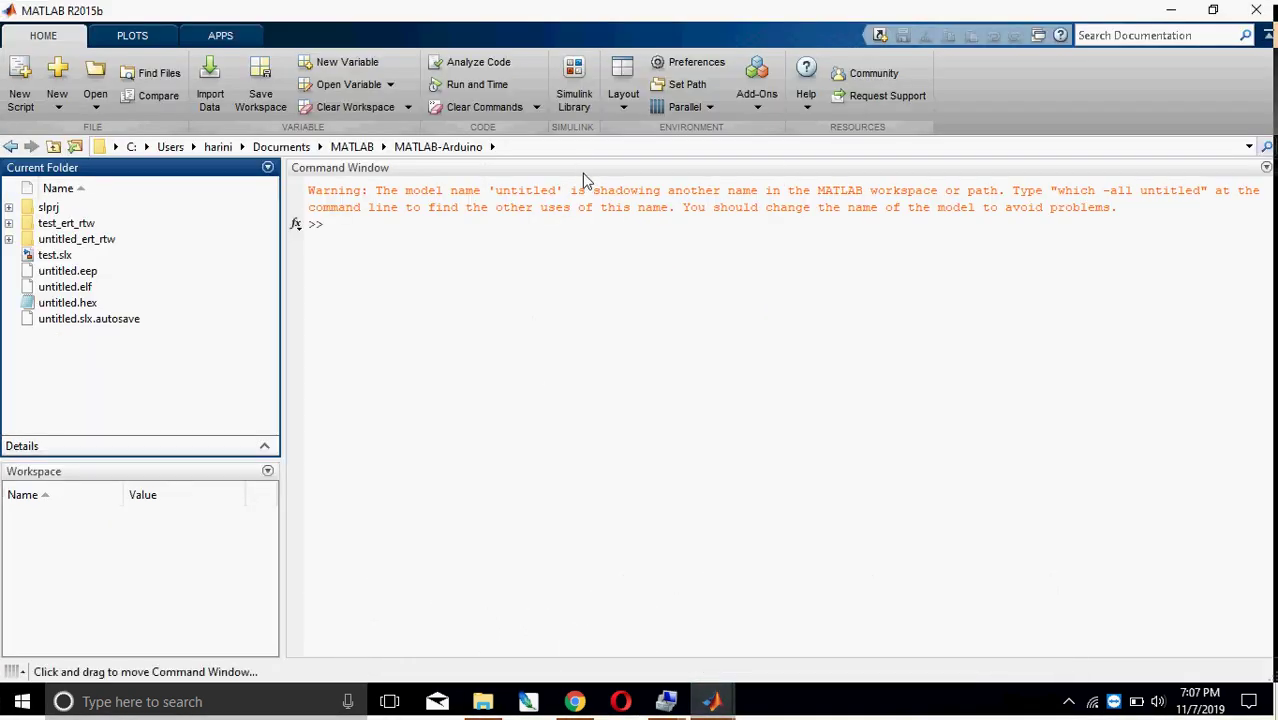
pyautogui.click(574, 93)
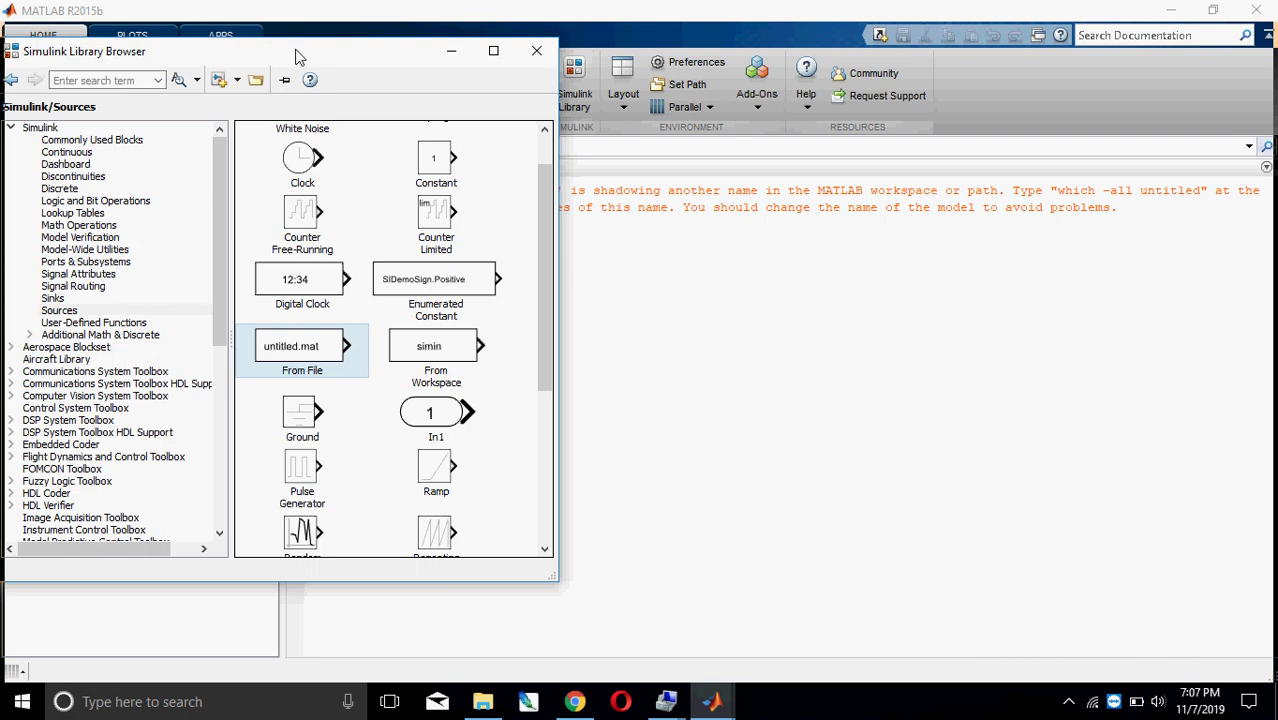
# Select the Simulink Support Package for Arduino Hardware library in the tree and its Common group.
pyautogui.moveTo(296, 57); pyautogui.dragTo(356, 62)
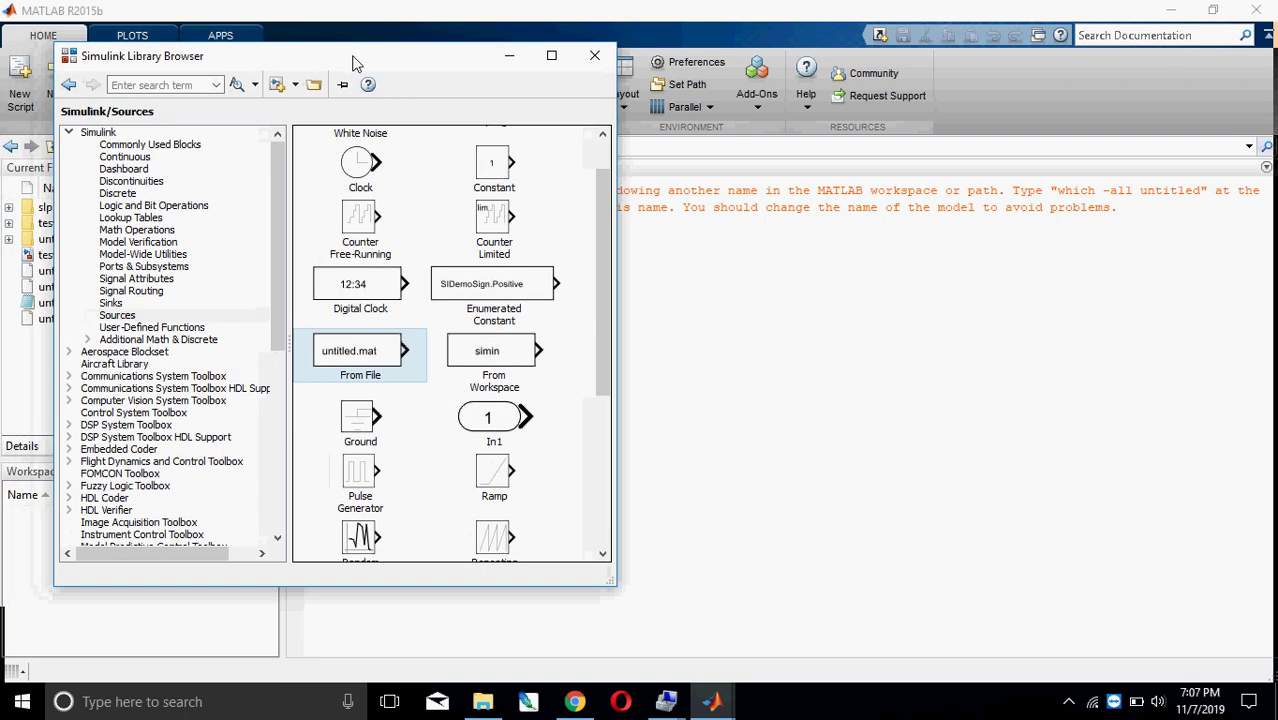
pyautogui.click(279, 541)
pyautogui.scroll(-4, 279, 541)
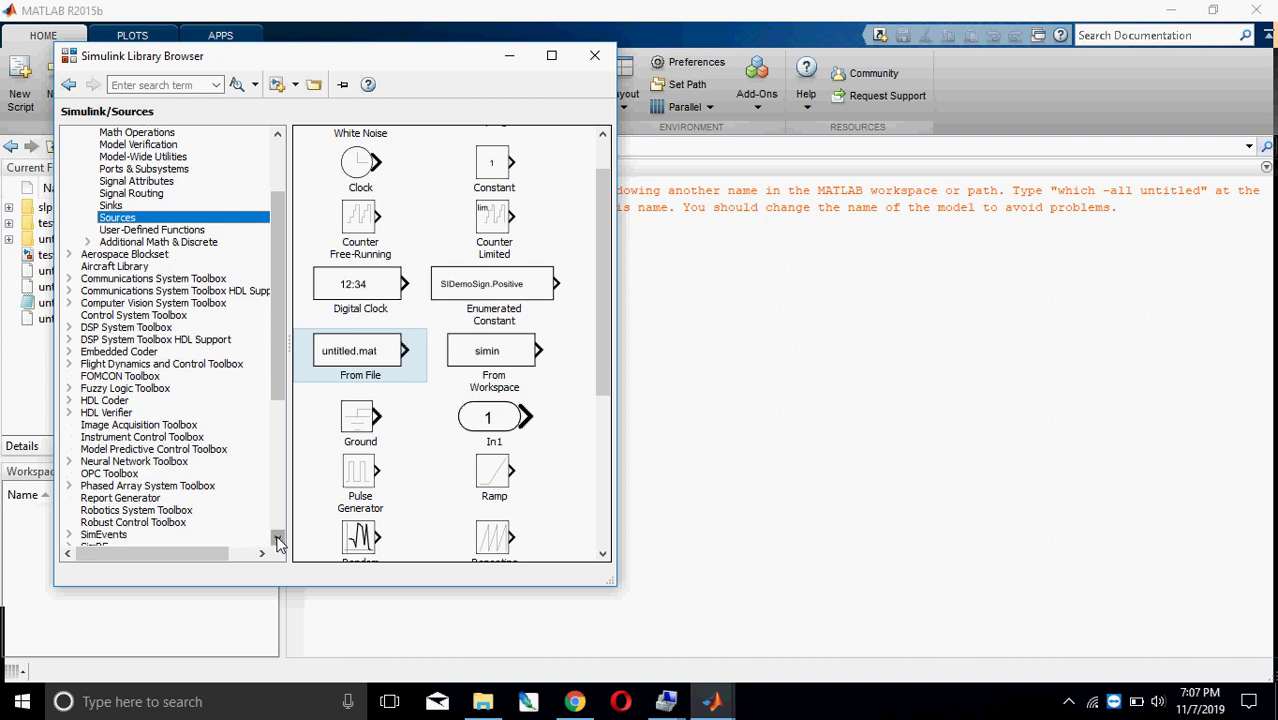
pyautogui.scroll(-8, 279, 541)
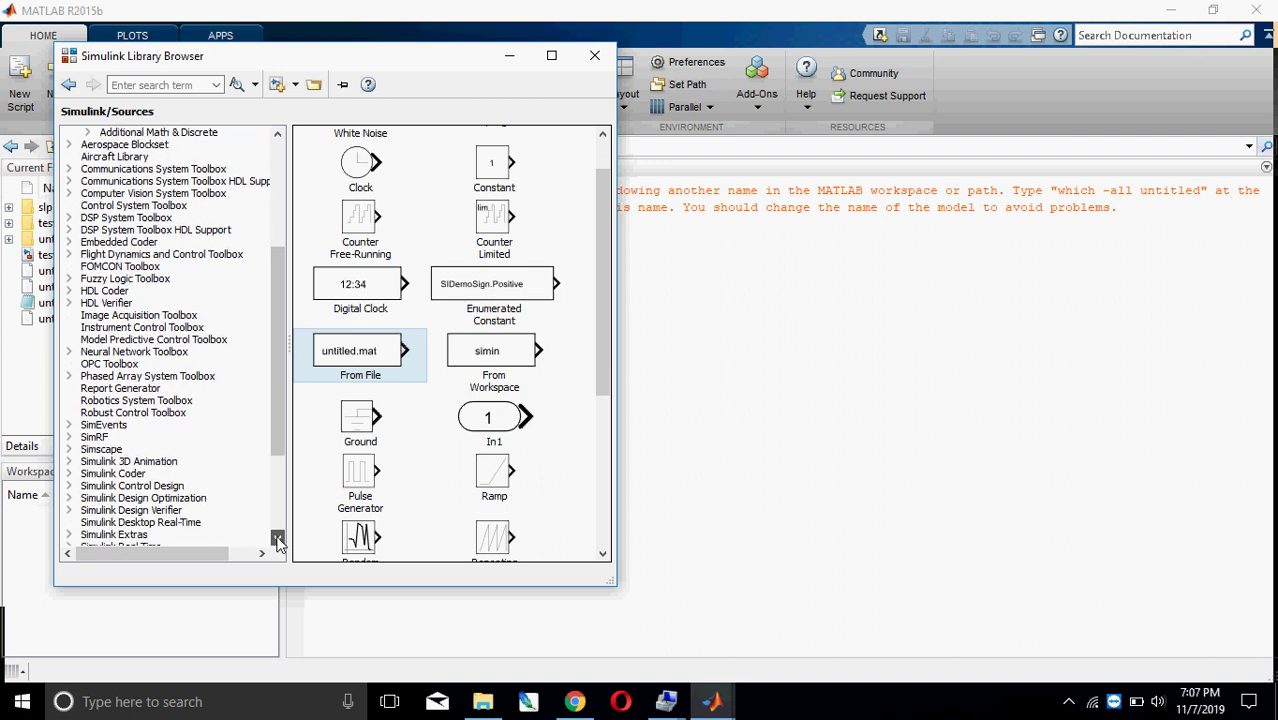
pyautogui.scroll(-3, 279, 541)
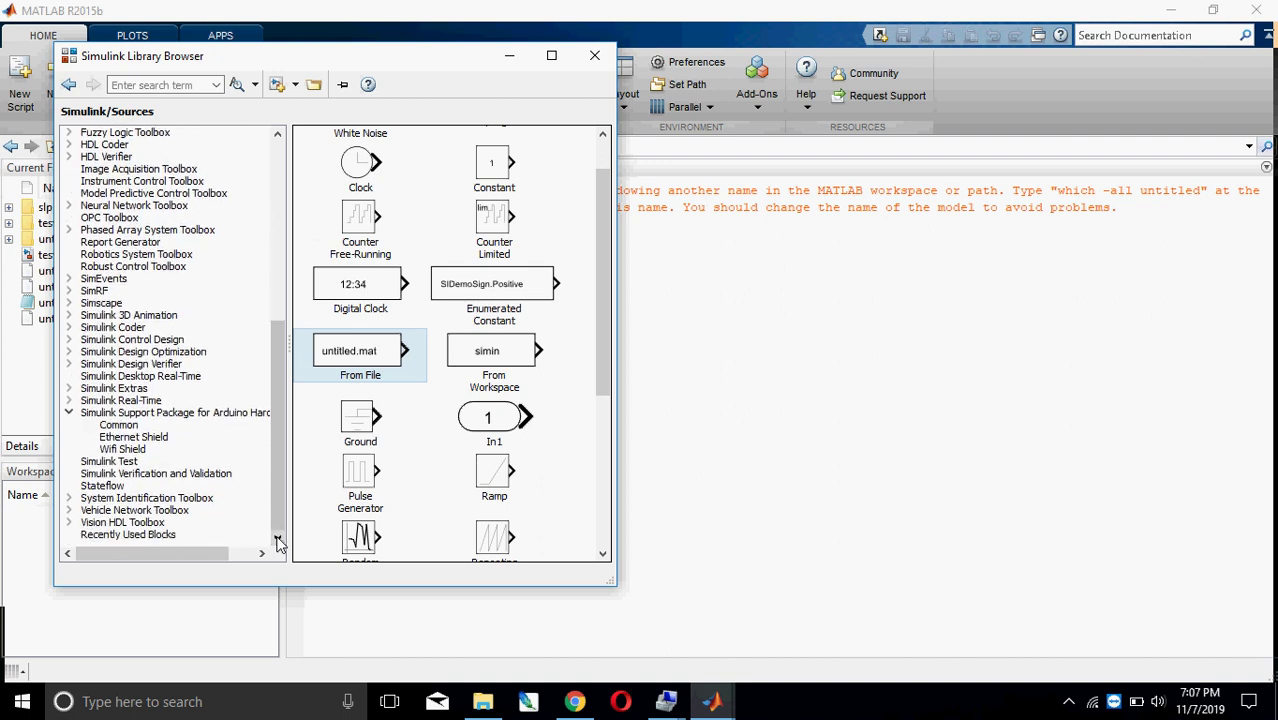
pyautogui.click(174, 415)
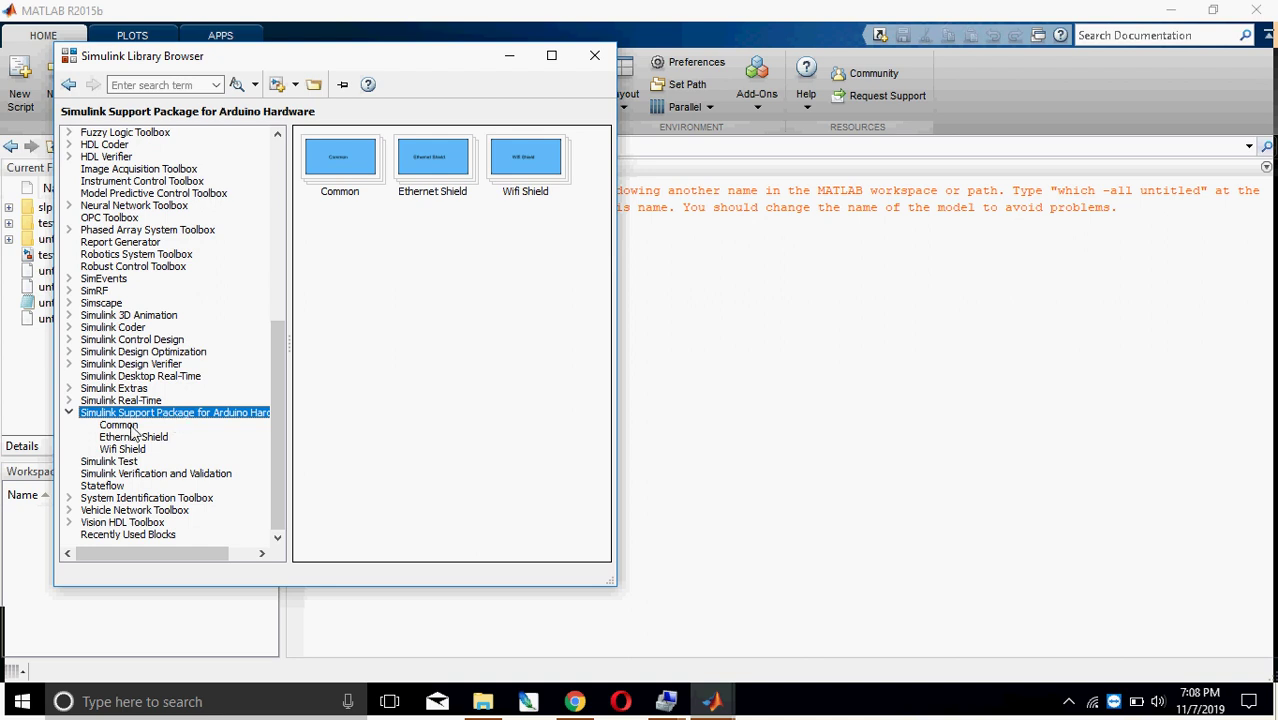
pyautogui.click(132, 427)
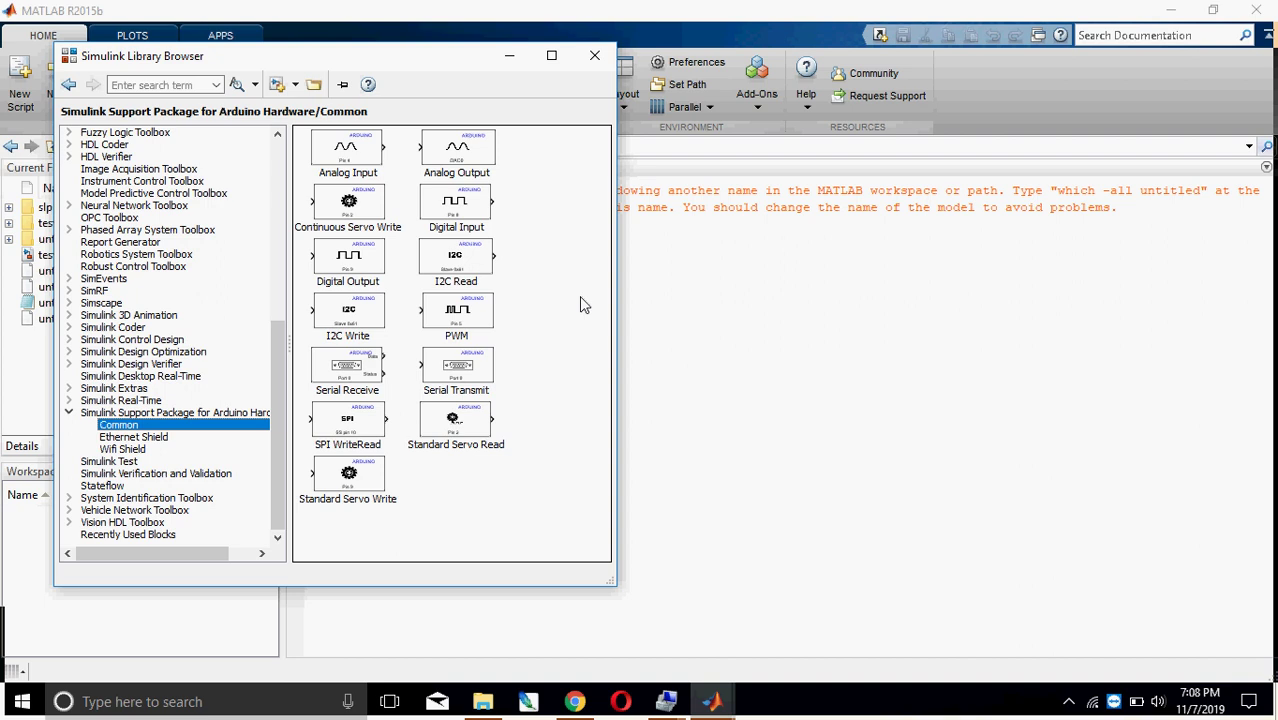
# Add the Arduino Common Digital Output block to the untitled model.
pyautogui.click(373, 262)
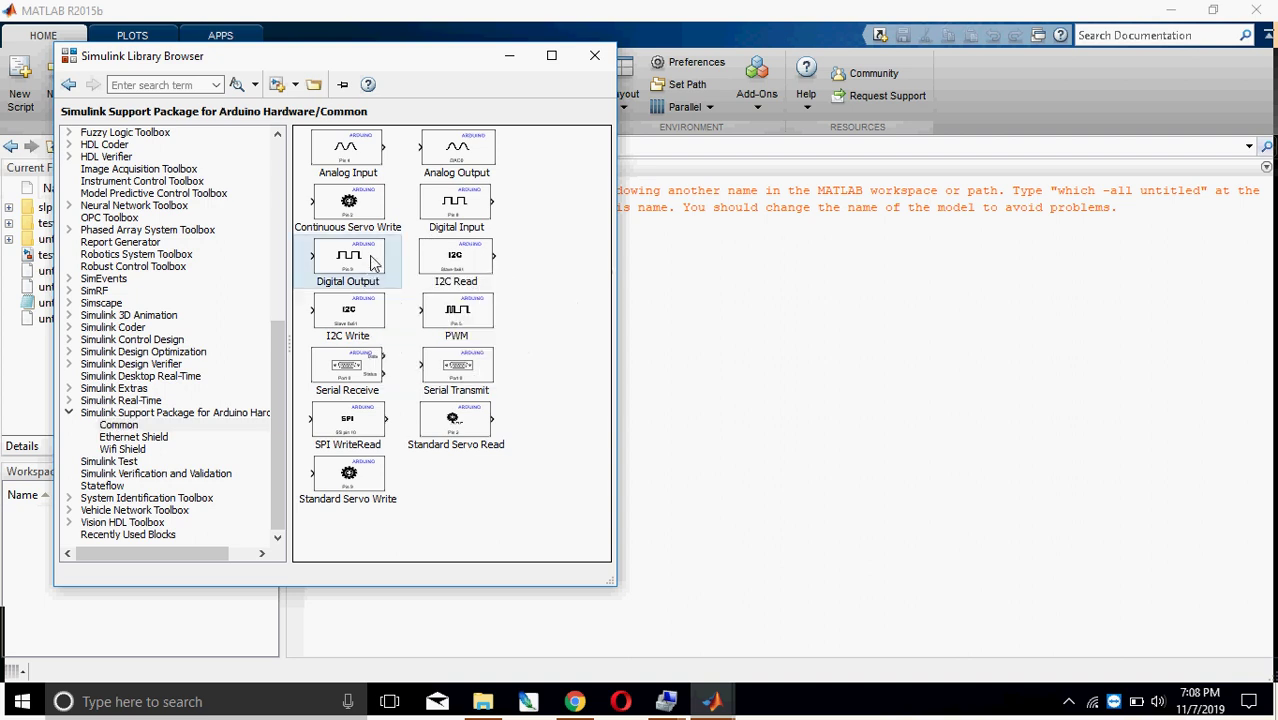
pyautogui.rightClick(373, 261)
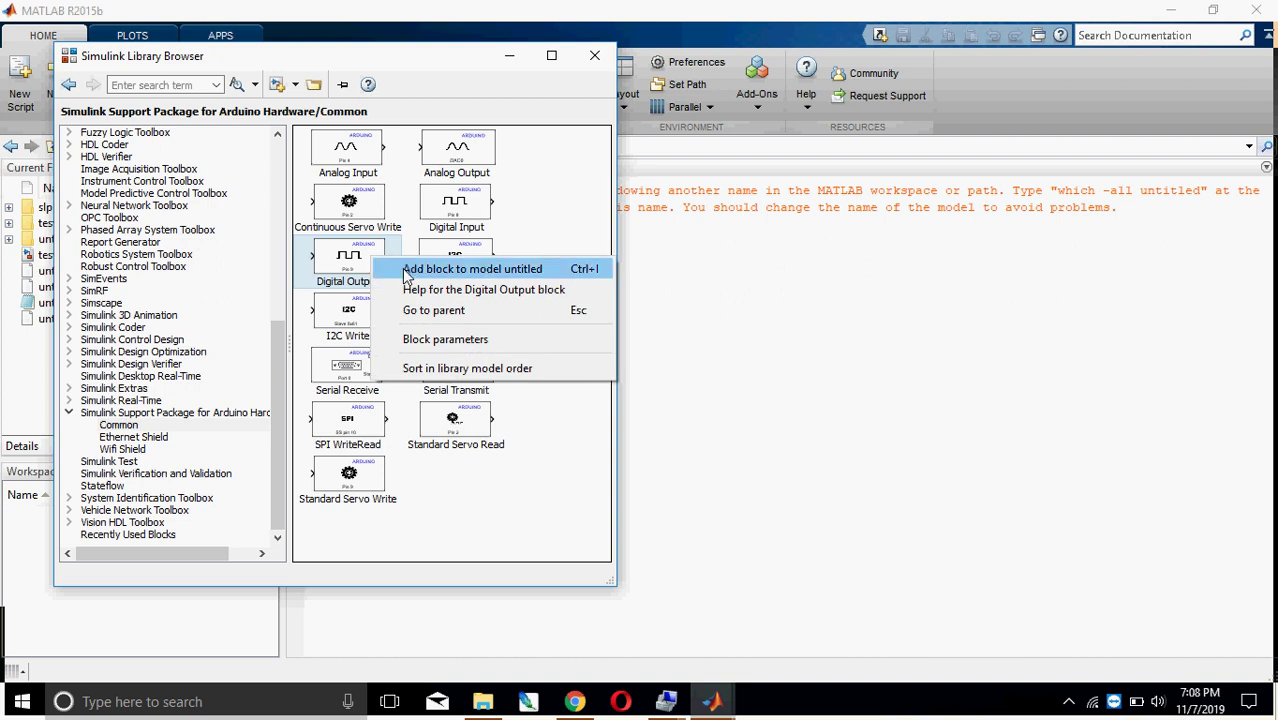
pyautogui.click(404, 270)
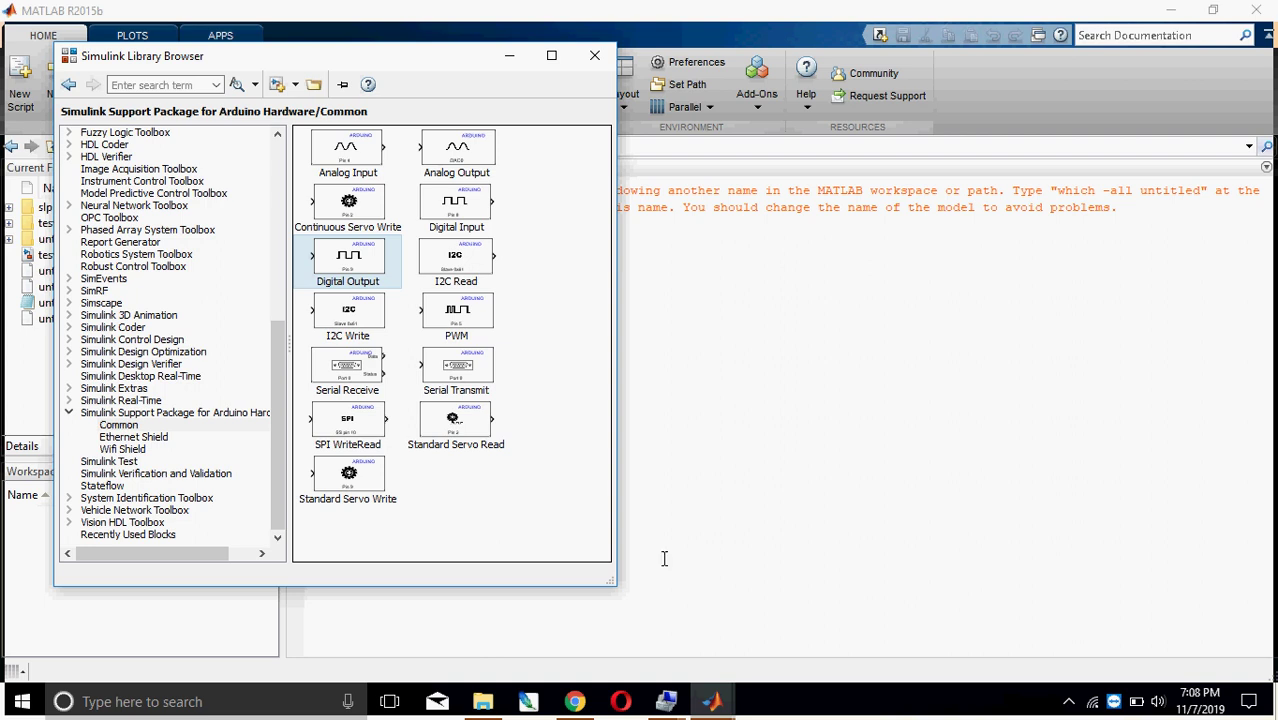
pyautogui.click(716, 697)
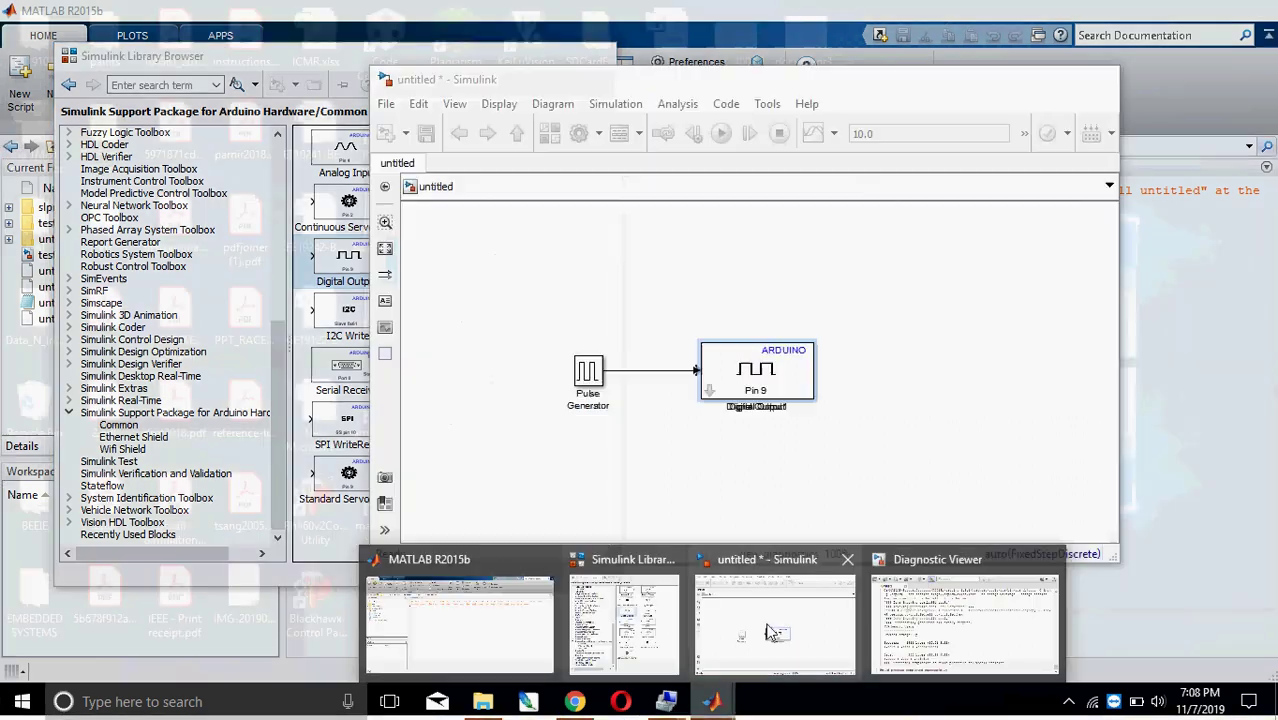
# Delete the duplicate and Pin 8 Digital Output blocks, the Pulse Generator and the dangling line.
pyautogui.click(769, 612)
pyautogui.click(790, 373)
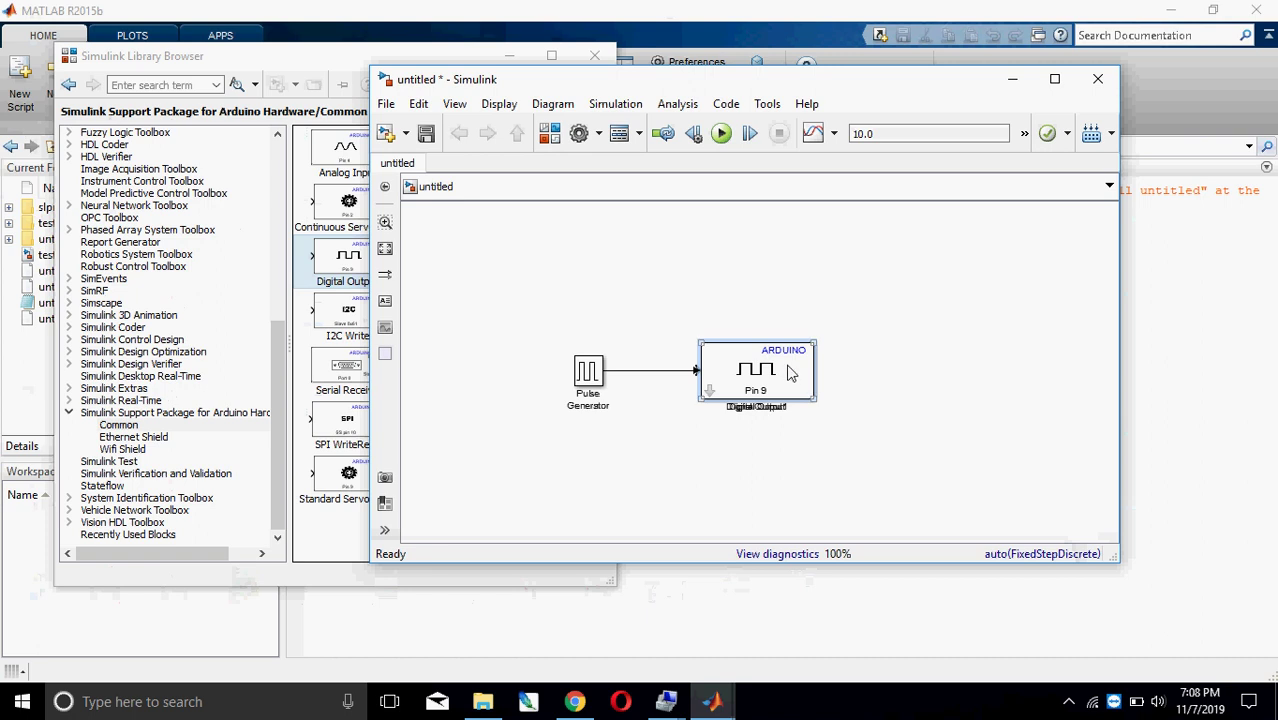
pyautogui.press('Delete')
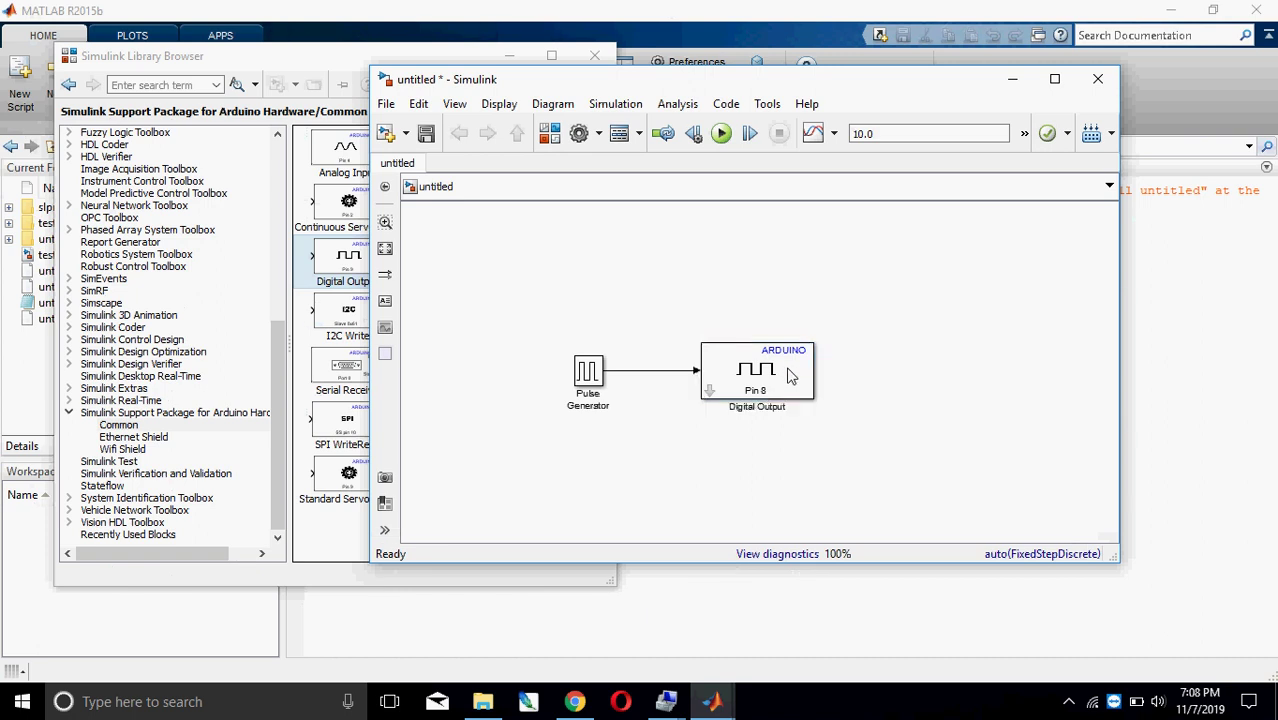
pyautogui.click(790, 373)
pyautogui.press('Delete')
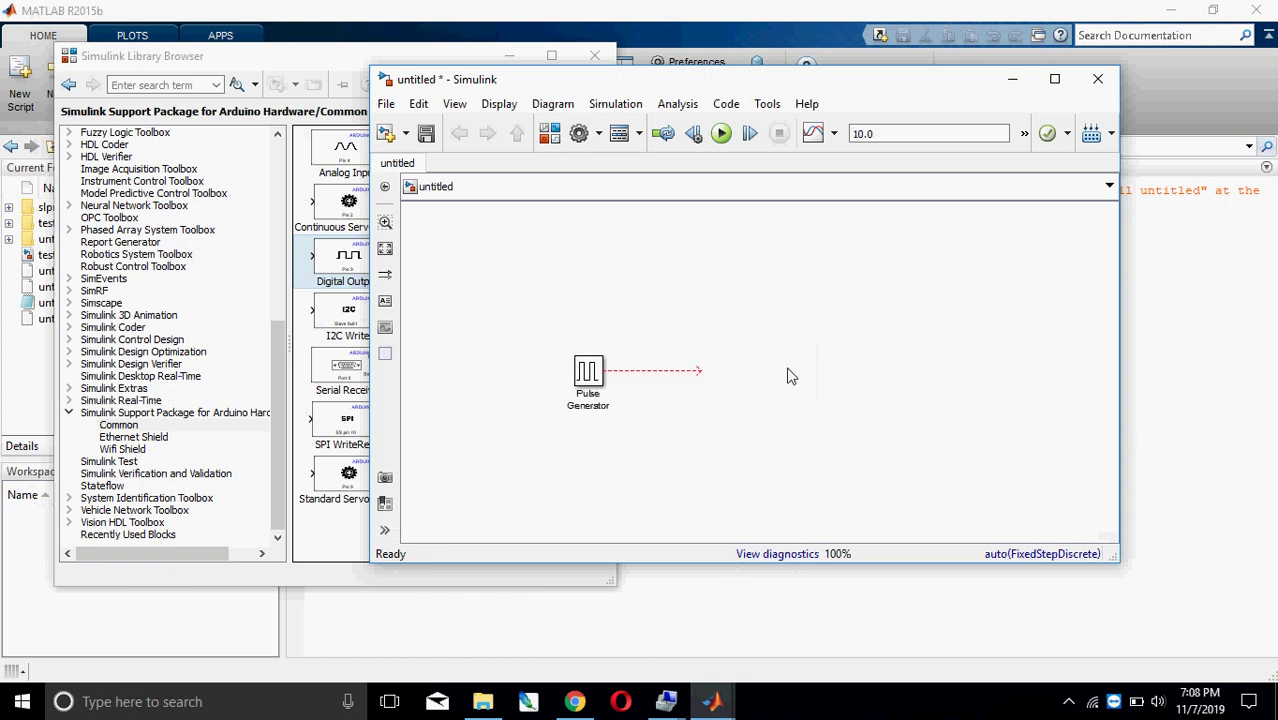
pyautogui.click(602, 378)
pyautogui.press('Delete')
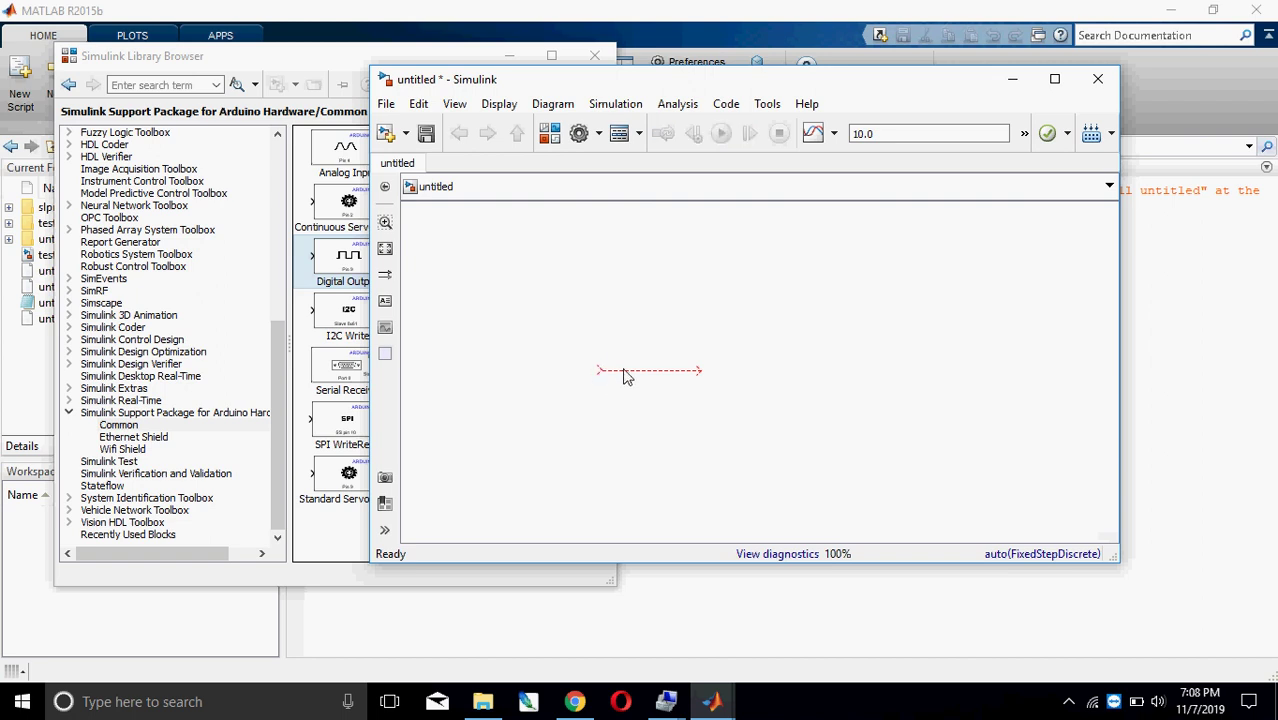
pyautogui.click(623, 370)
pyautogui.press('Delete')
# Add a fresh Digital Output block (Pin 9) to the untitled model.
pyautogui.rightClick(334, 260)
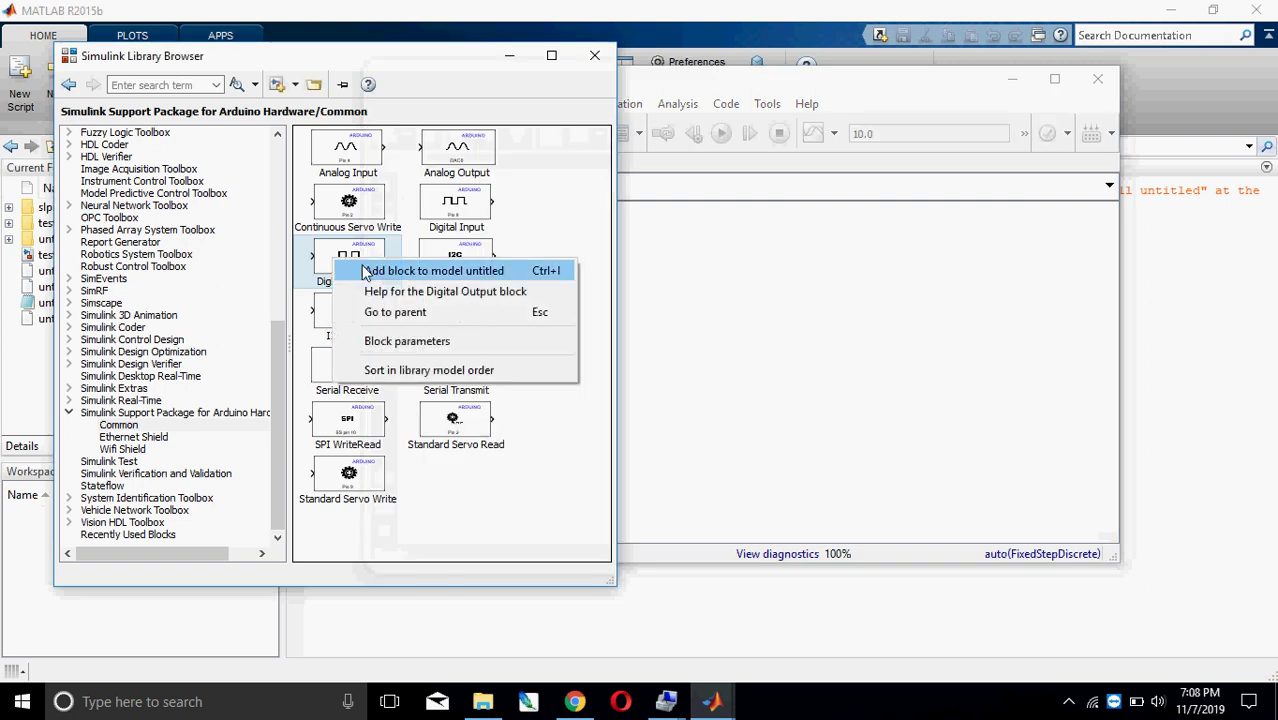
pyautogui.click(430, 271)
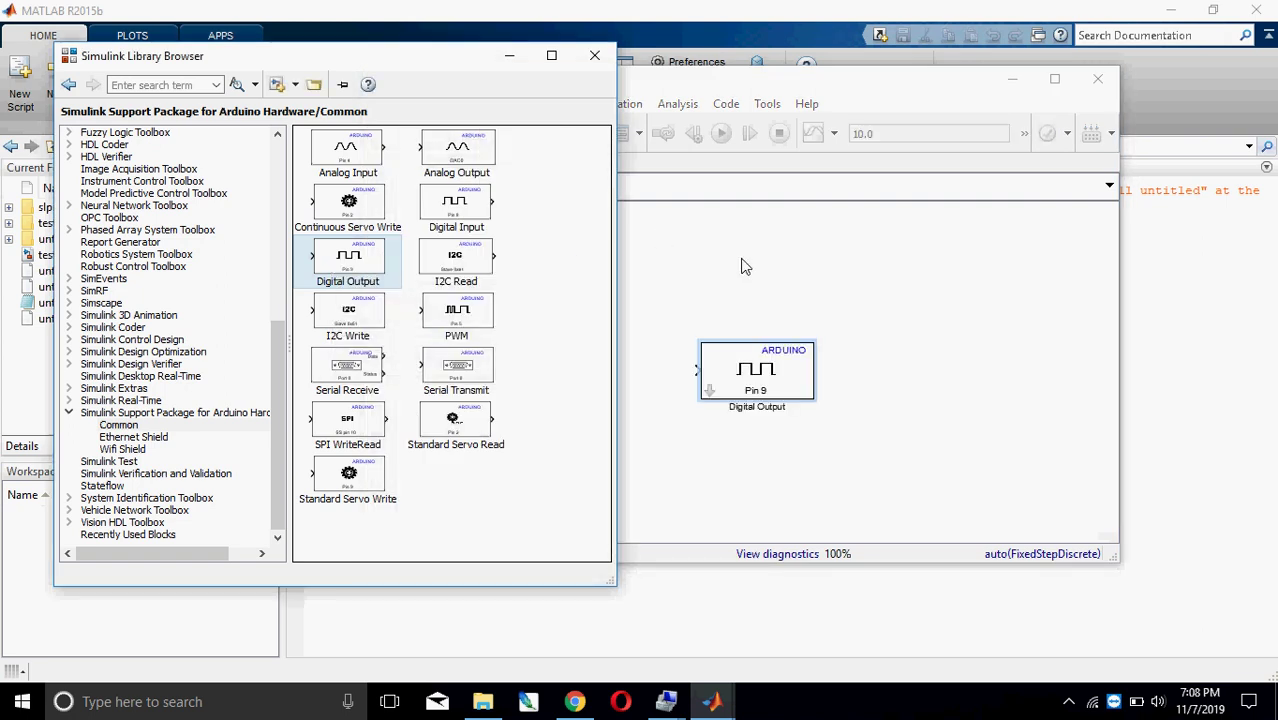
pyautogui.click(814, 80)
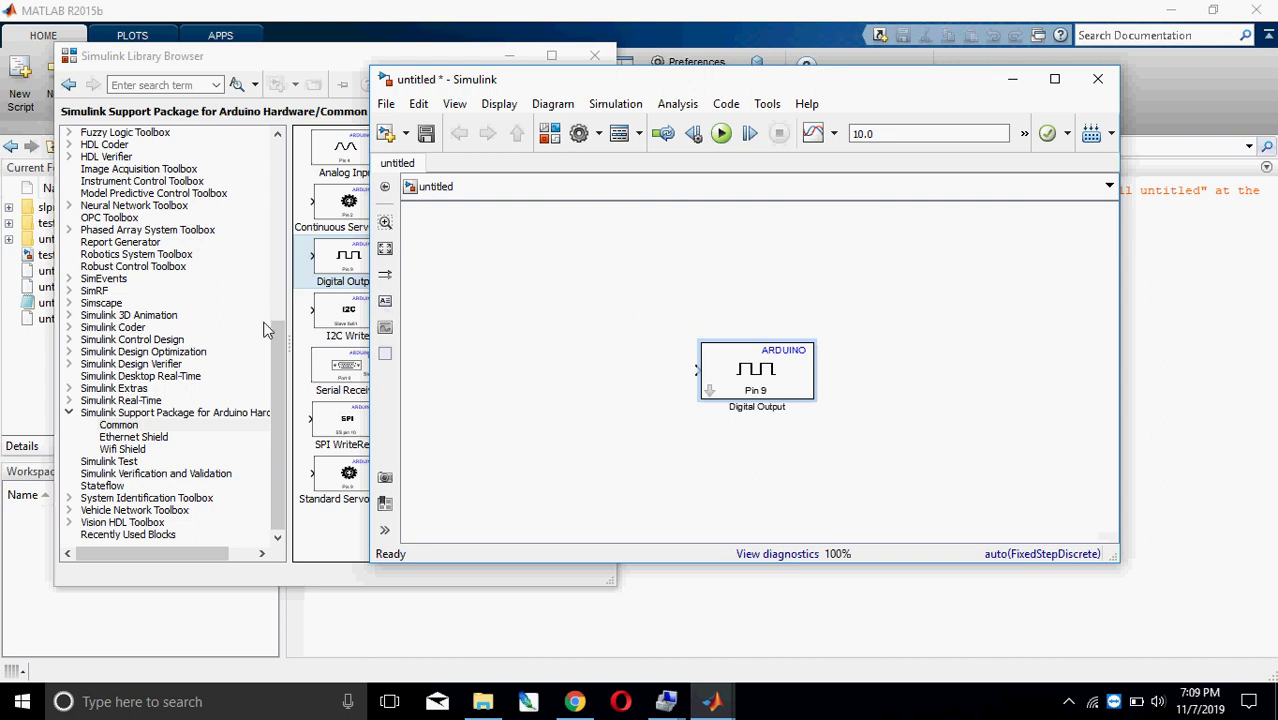
# Add a Pulse Generator from Simulink Sources to the untitled model.
pyautogui.click(280, 145)
pyautogui.scroll(4, 280, 145)
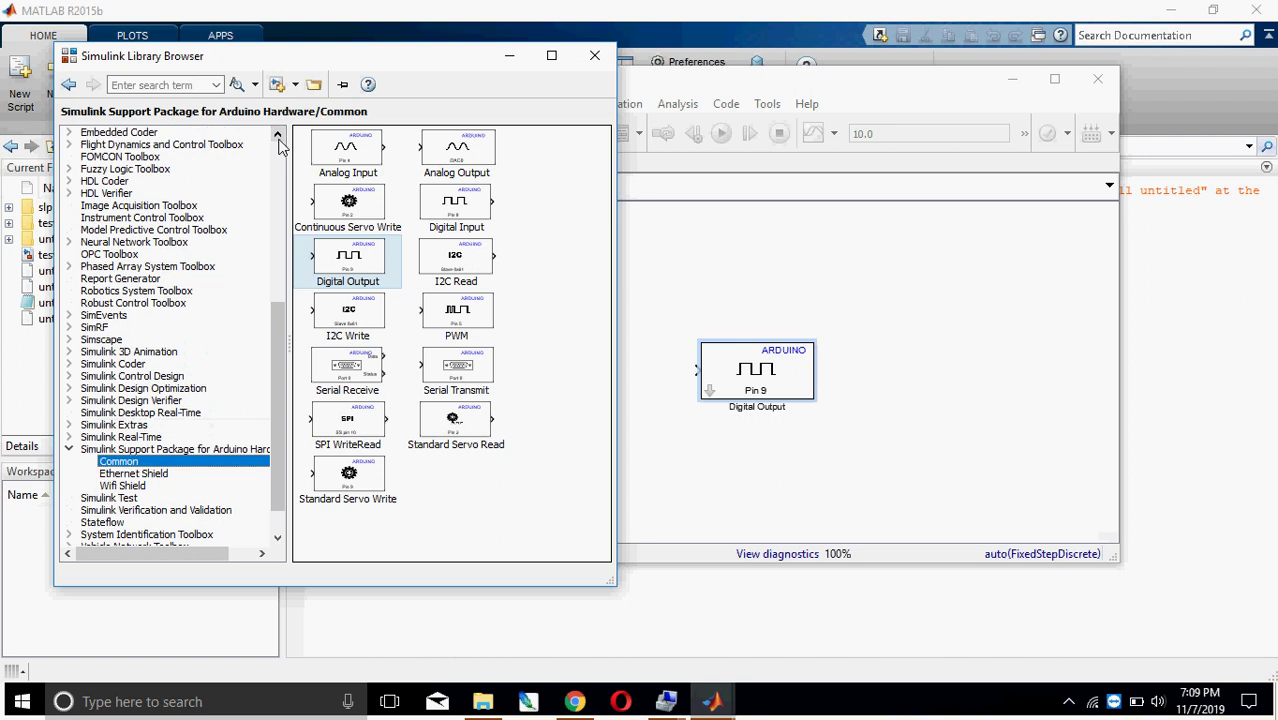
pyautogui.scroll(8, 280, 243)
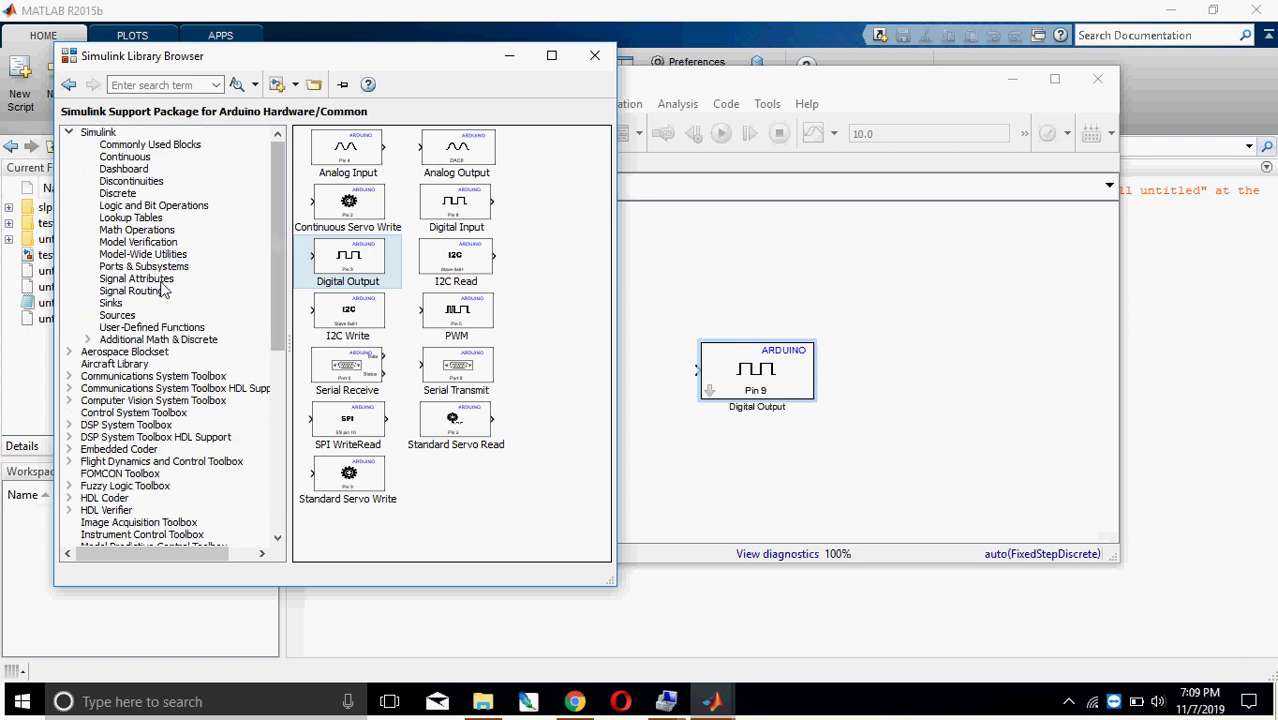
pyautogui.click(116, 318)
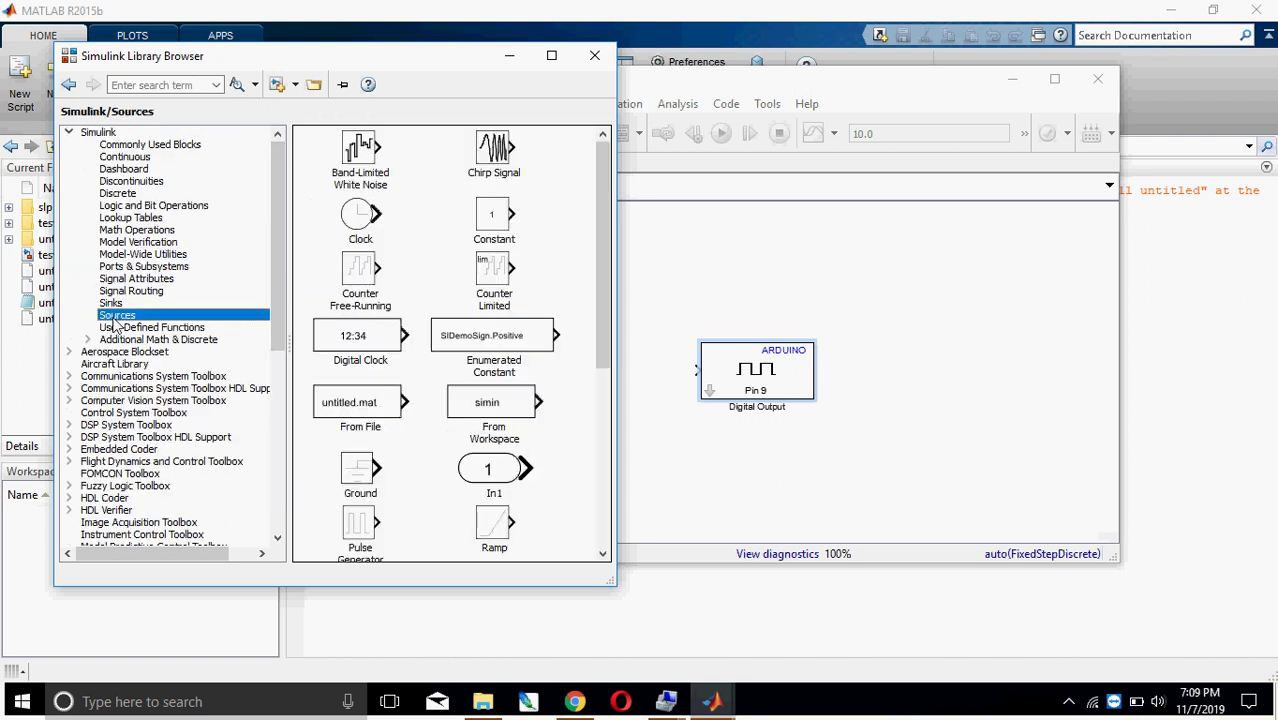
pyautogui.click(605, 553)
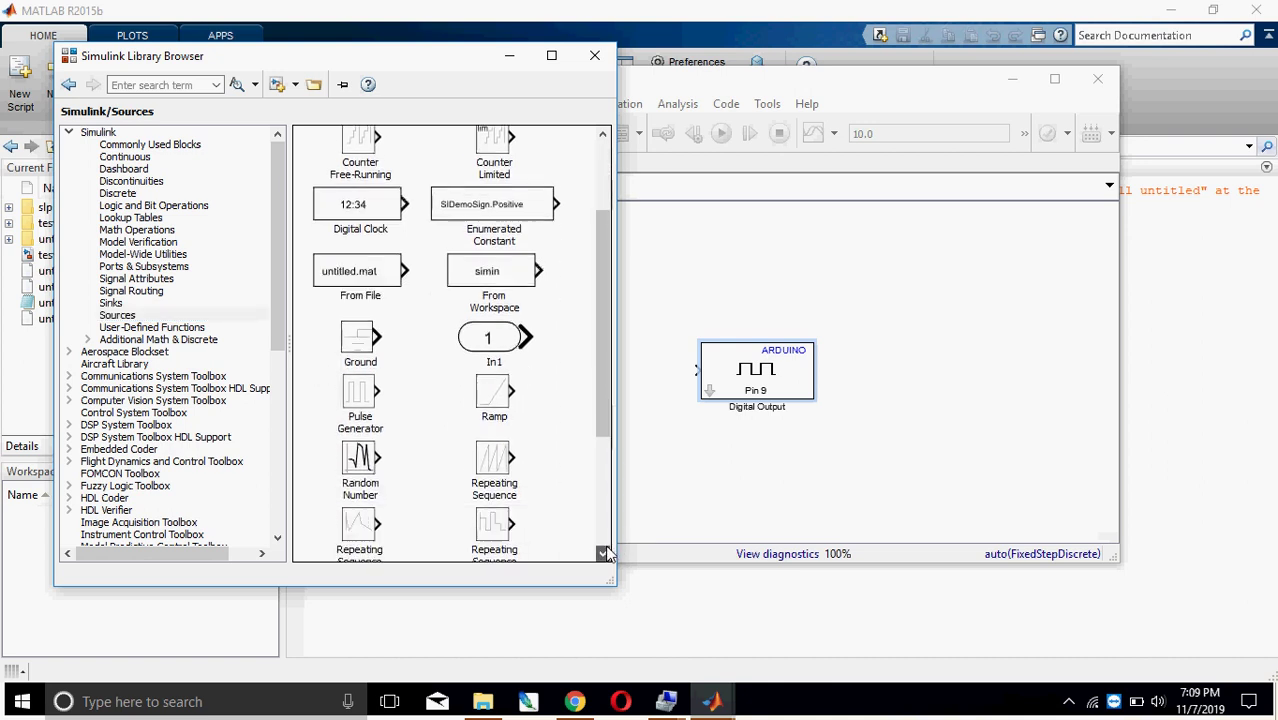
pyautogui.click(605, 553)
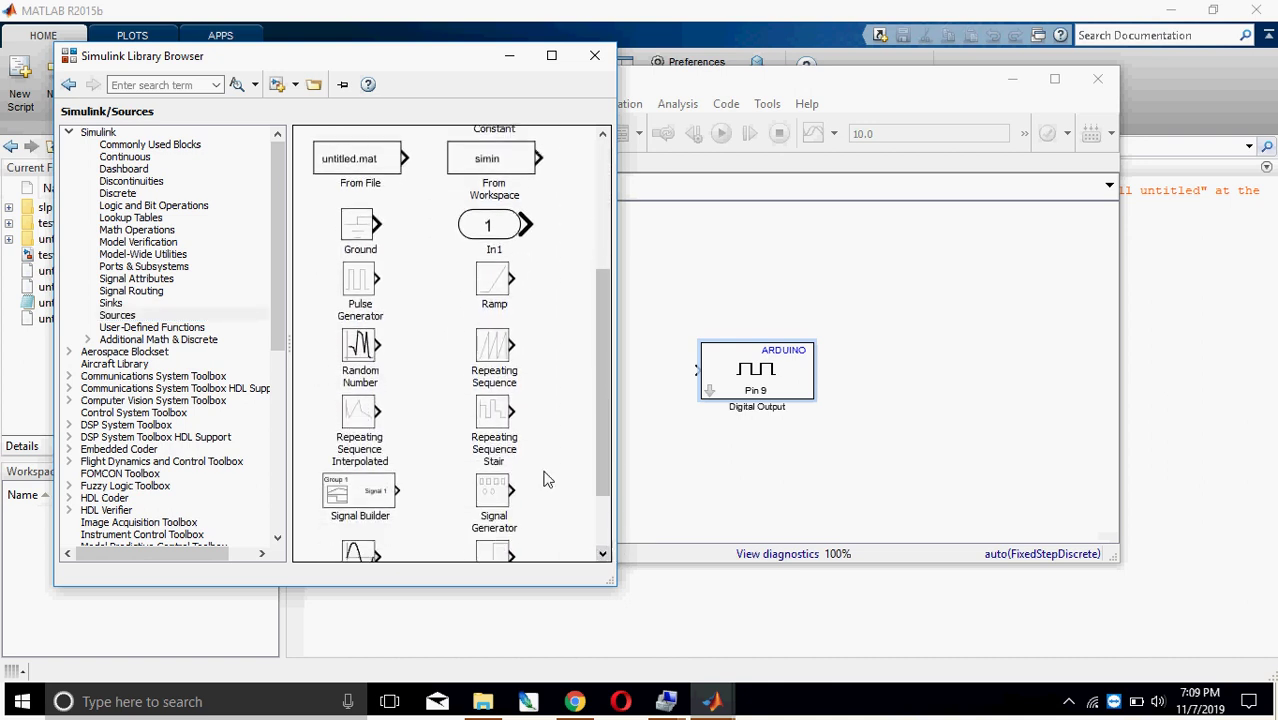
pyautogui.click(366, 292)
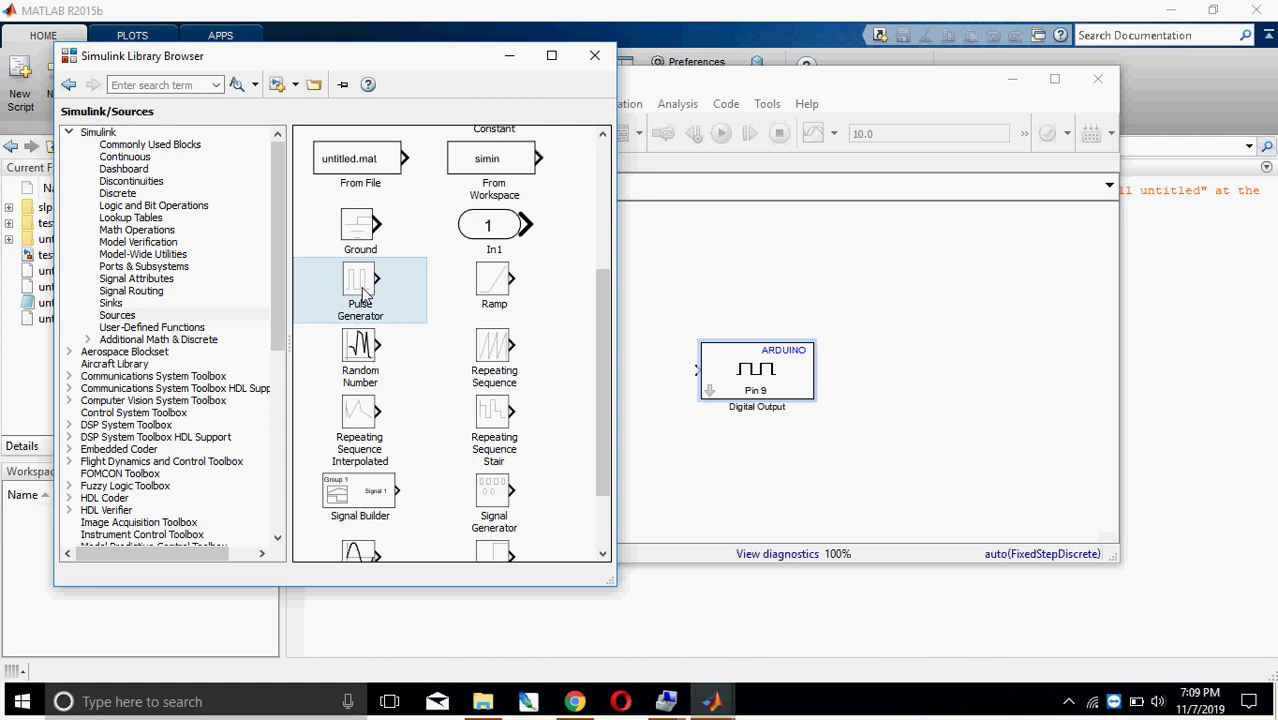
pyautogui.rightClick(366, 292)
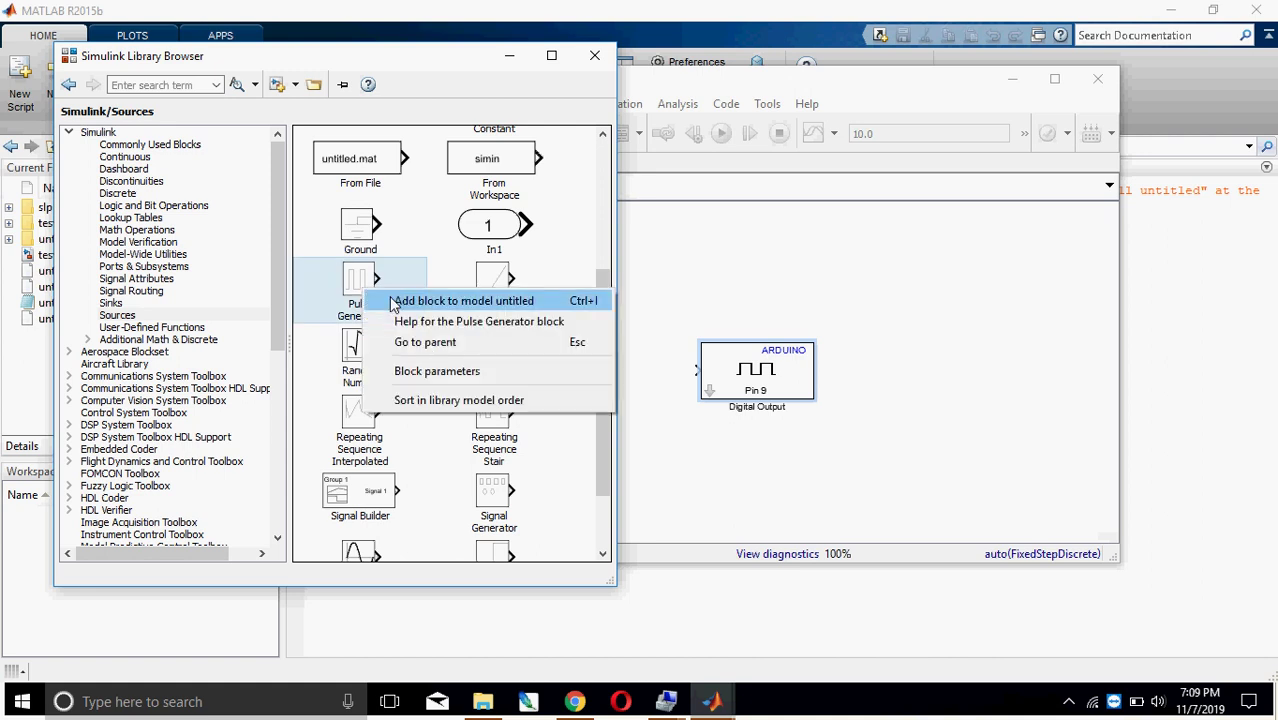
pyautogui.click(392, 302)
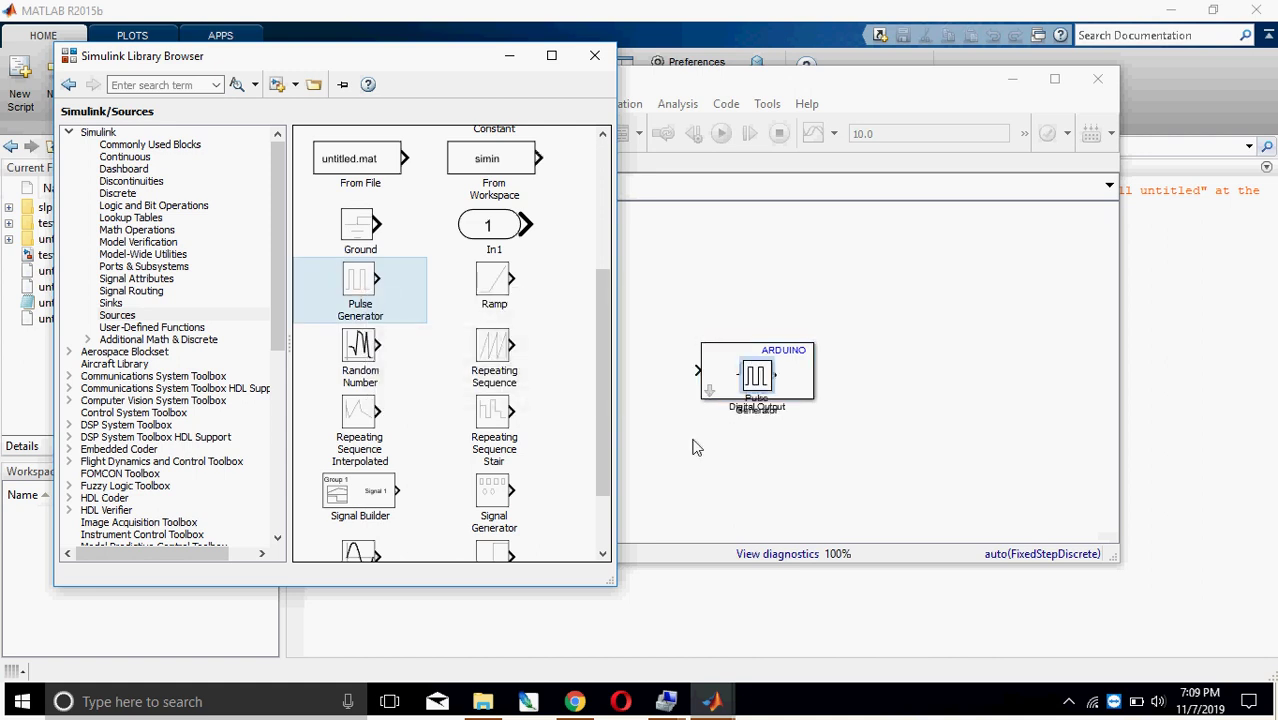
# Move the Pulse Generator left of the Digital Output block and wire its output to it.
pyautogui.click(793, 365)
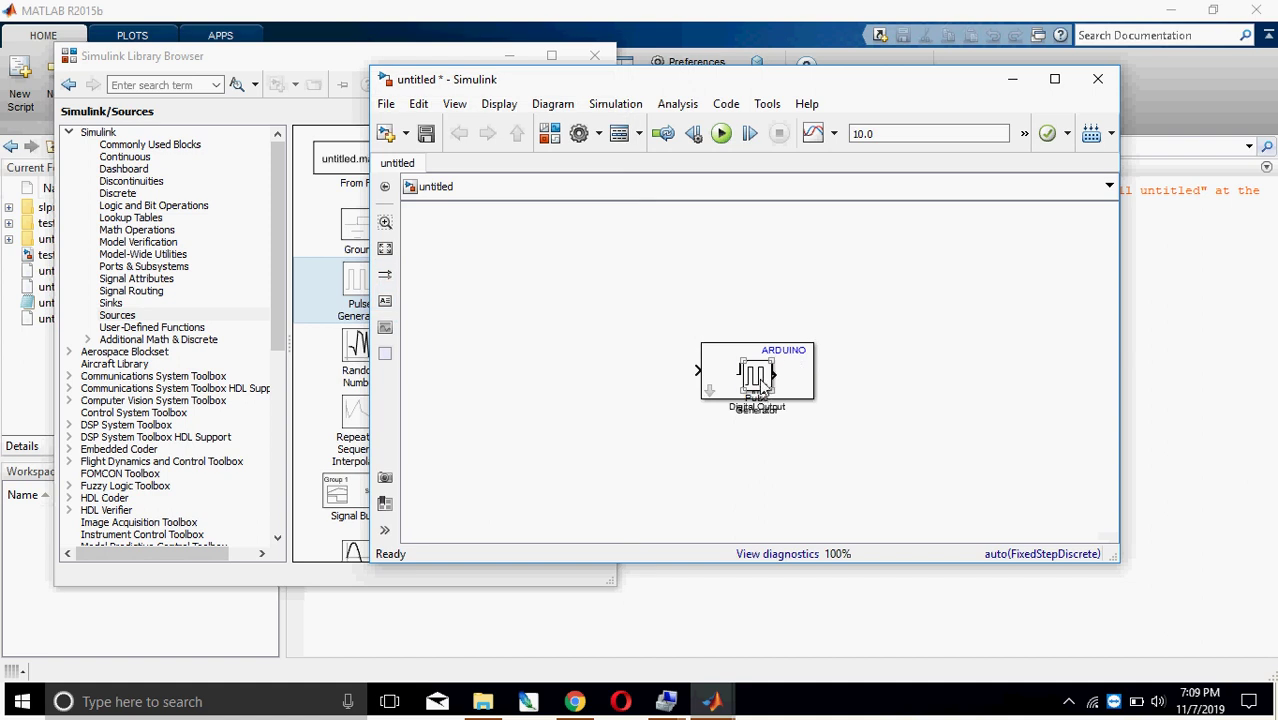
pyautogui.click(760, 386)
pyautogui.press('Left')
pyautogui.press('Left')
pyautogui.press('Left')
pyautogui.press('Left')
pyautogui.press('Left')
pyautogui.press('Left')
pyautogui.press('Left')
pyautogui.press('Left')
pyautogui.press('Left')
pyautogui.press('Left')
pyautogui.press('Left')
pyautogui.press('Left')
pyautogui.press('Left')
pyautogui.press('Left')
pyautogui.press('Left')
pyautogui.press('Left')
pyautogui.press('Left')
pyautogui.press('Left')
pyautogui.press('Left')
pyautogui.press('Left')
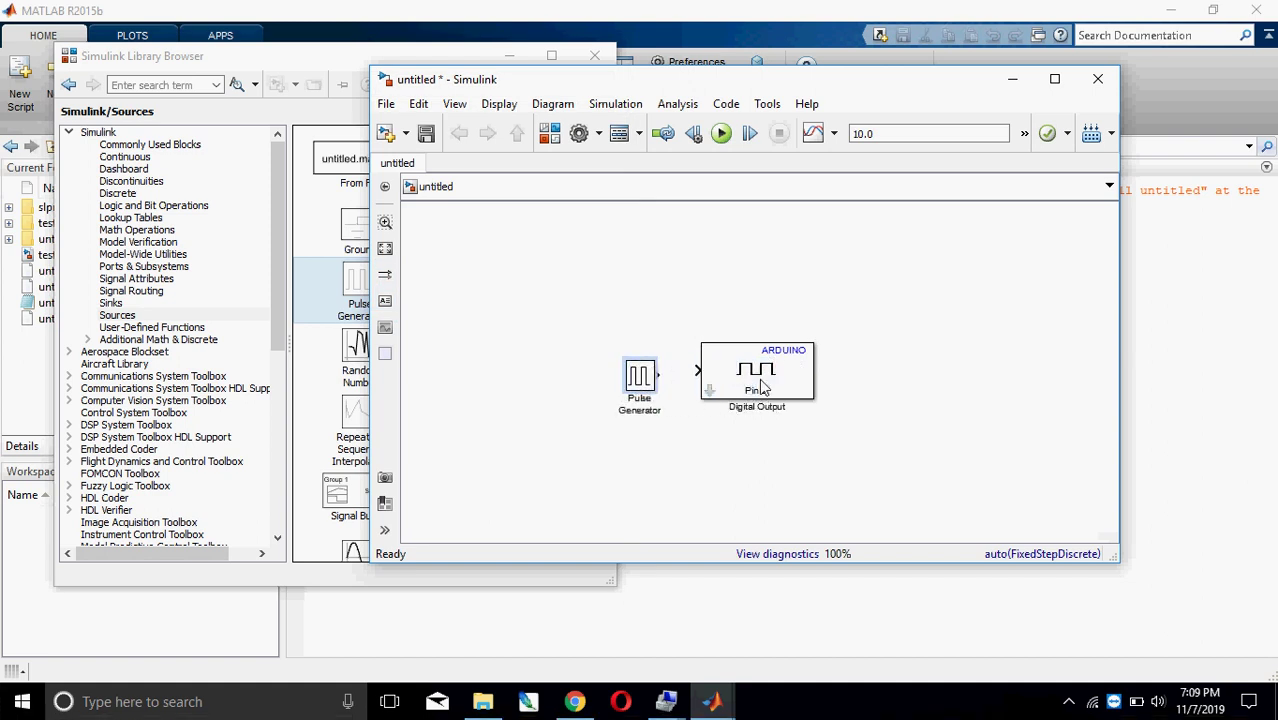
pyautogui.press('Left')
pyautogui.press('Left')
pyautogui.press('Left')
pyautogui.press('Left')
pyautogui.press('Left')
pyautogui.press('Left')
pyautogui.press('Left')
pyautogui.press('Left')
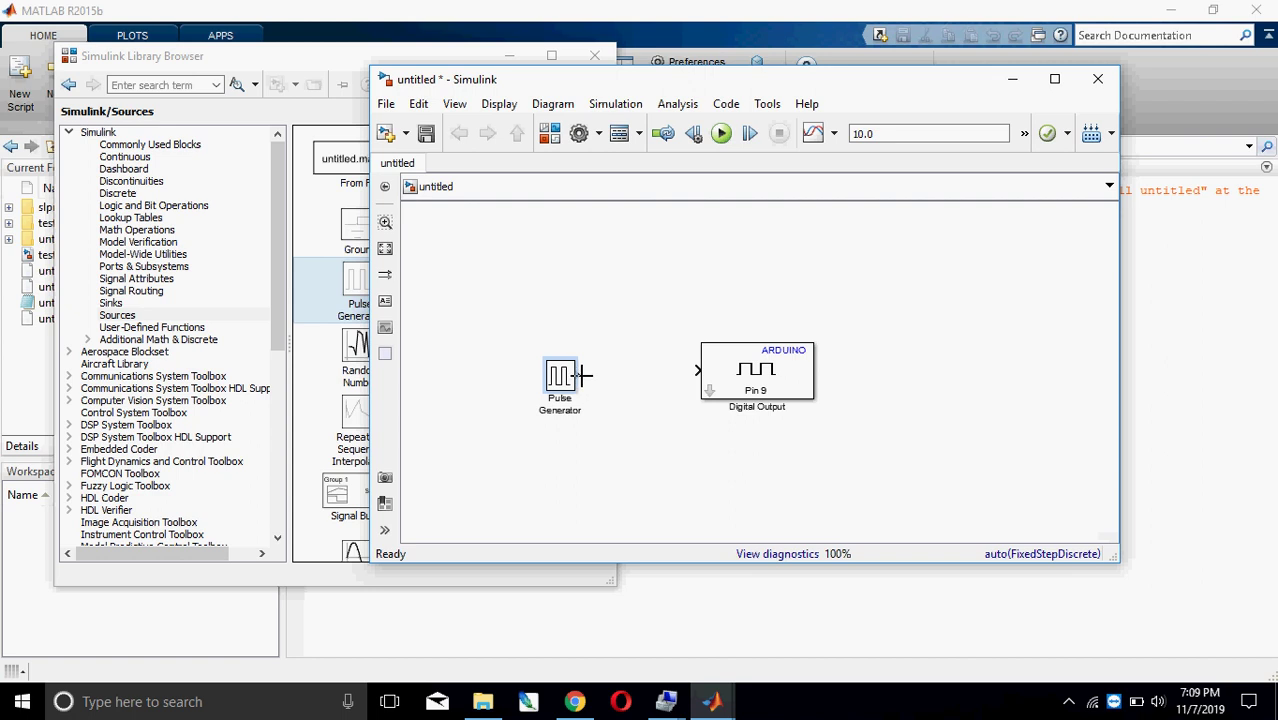
pyautogui.moveTo(582, 375); pyautogui.dragTo(697, 374)
pyautogui.click(561, 385)
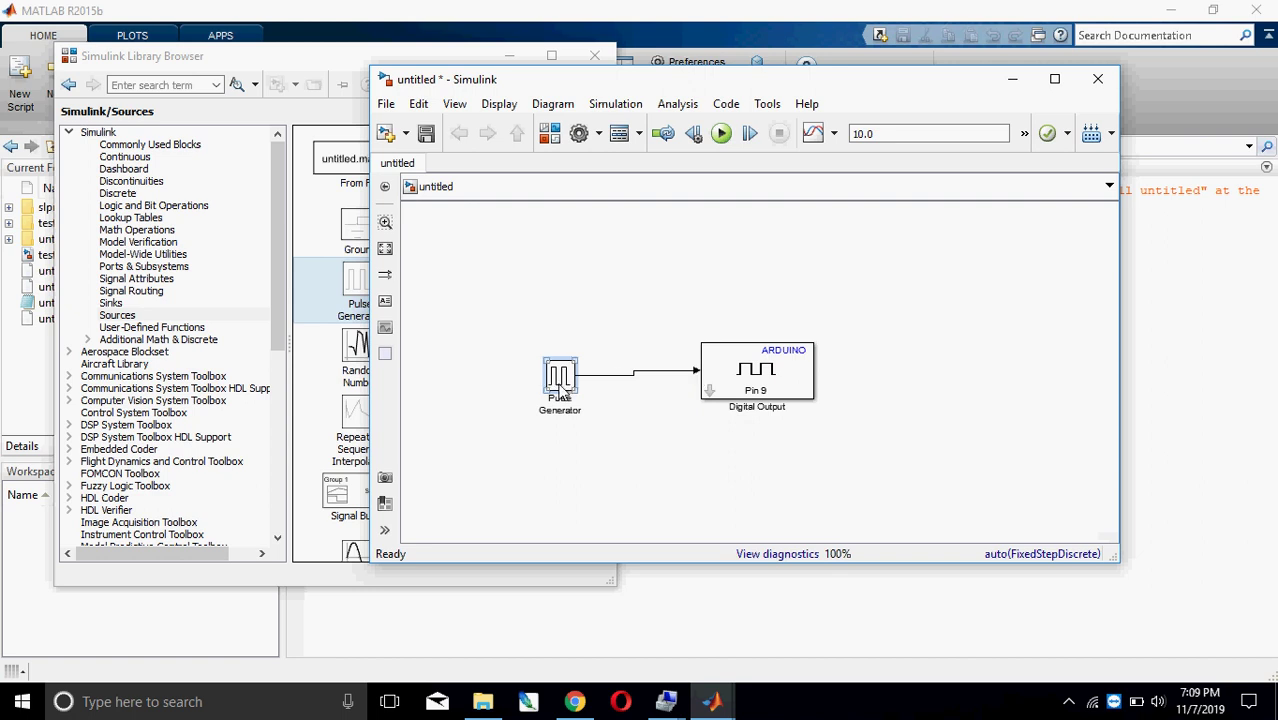
# Give the Pulse Generator a period of 2 and a pulse width of 50%.
pyautogui.doubleClick(561, 383)
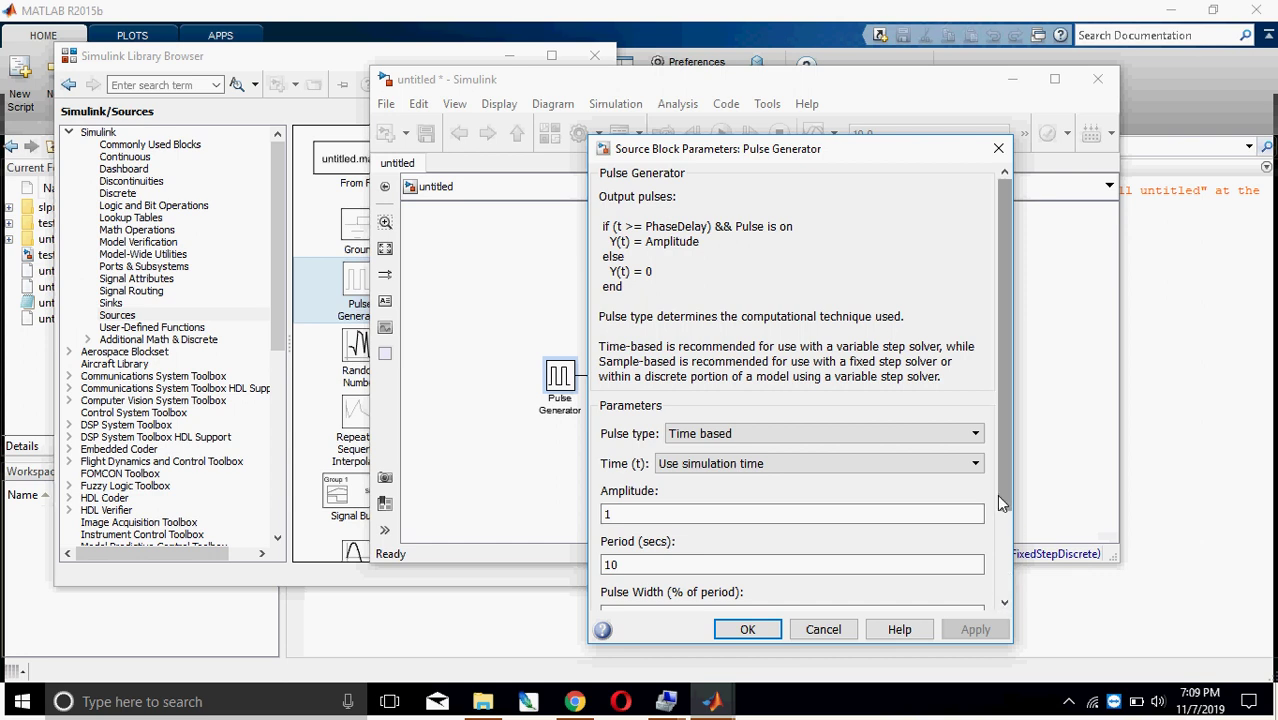
pyautogui.moveTo(998, 495); pyautogui.dragTo(1008, 583)
pyautogui.click(689, 405)
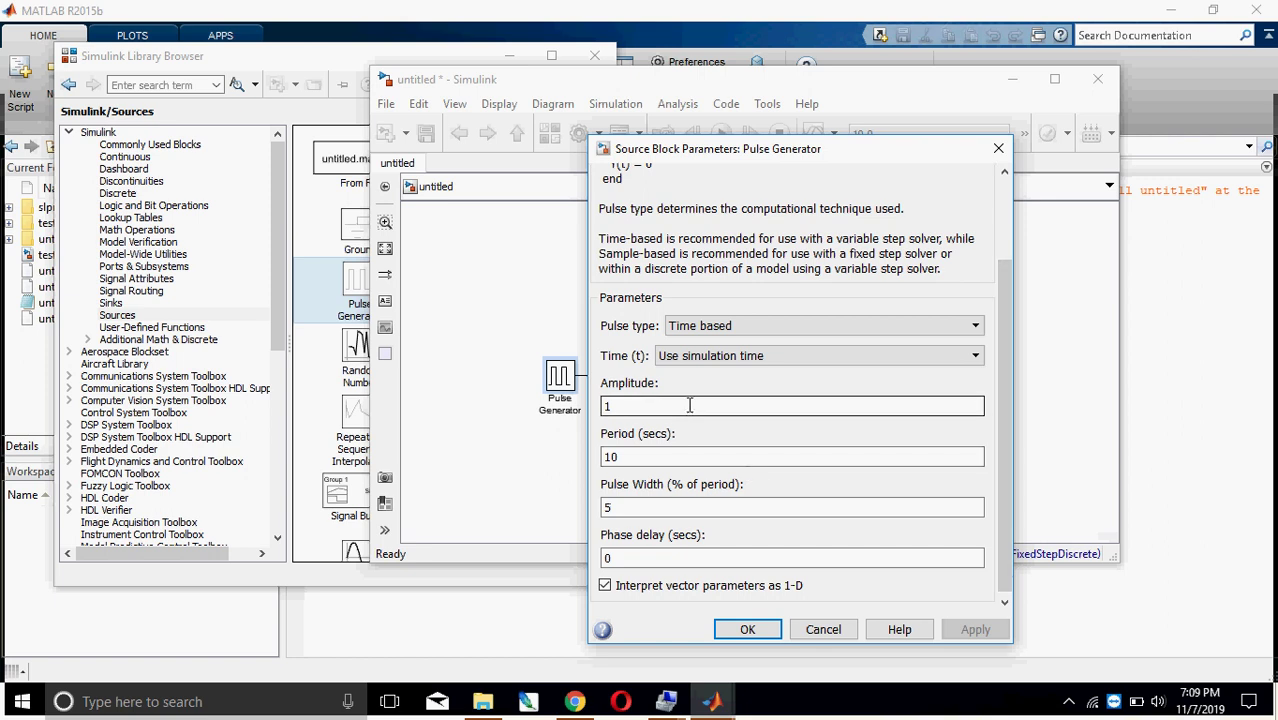
pyautogui.doubleClick(689, 405)
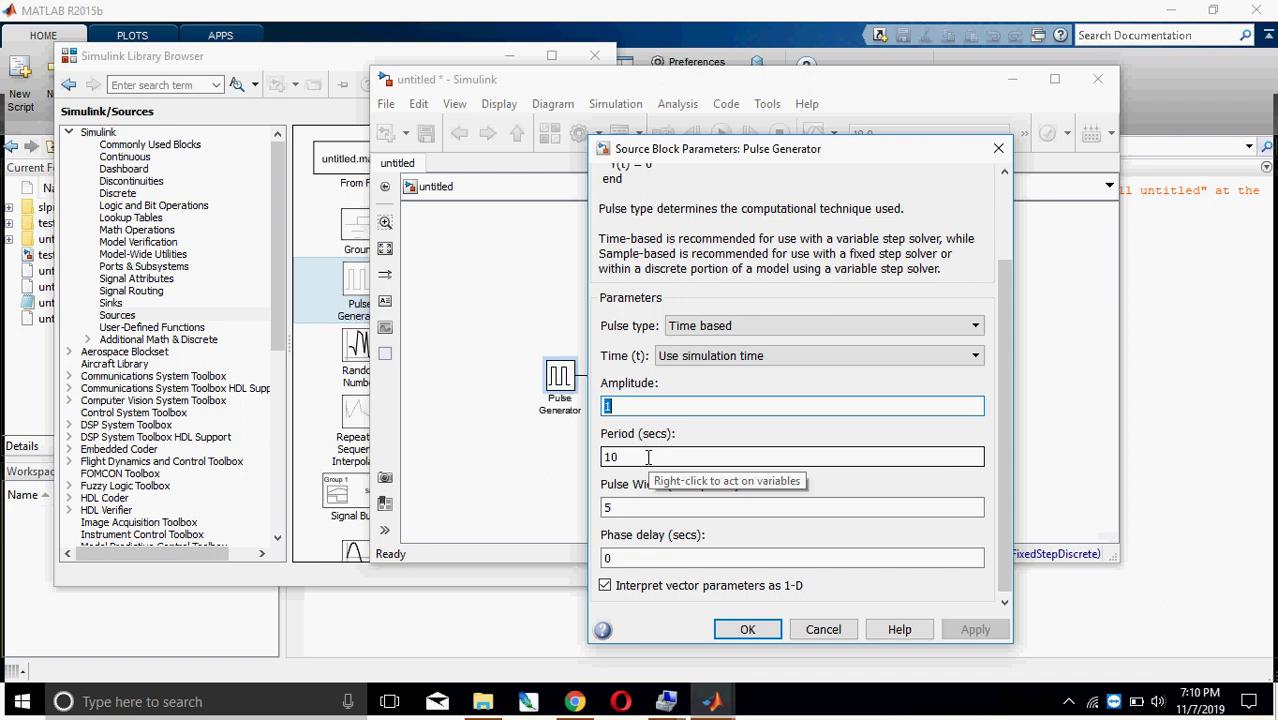
pyautogui.press('Tab')
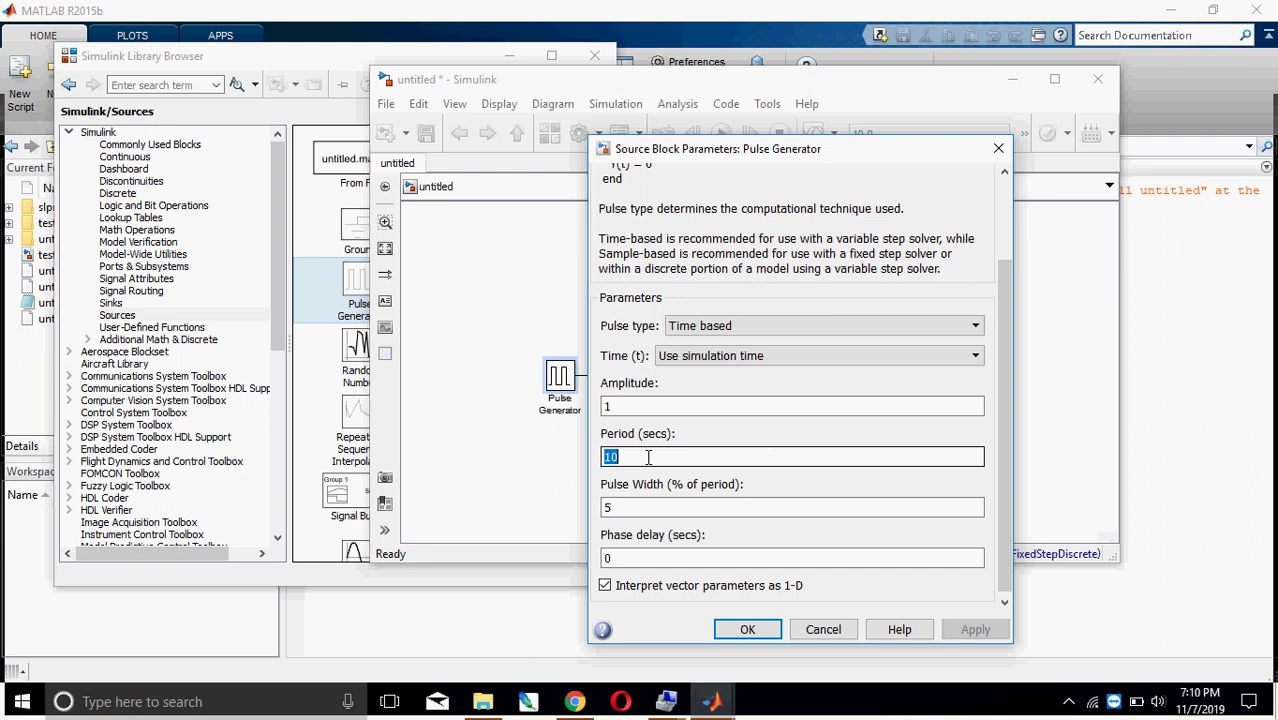
pyautogui.write('2')
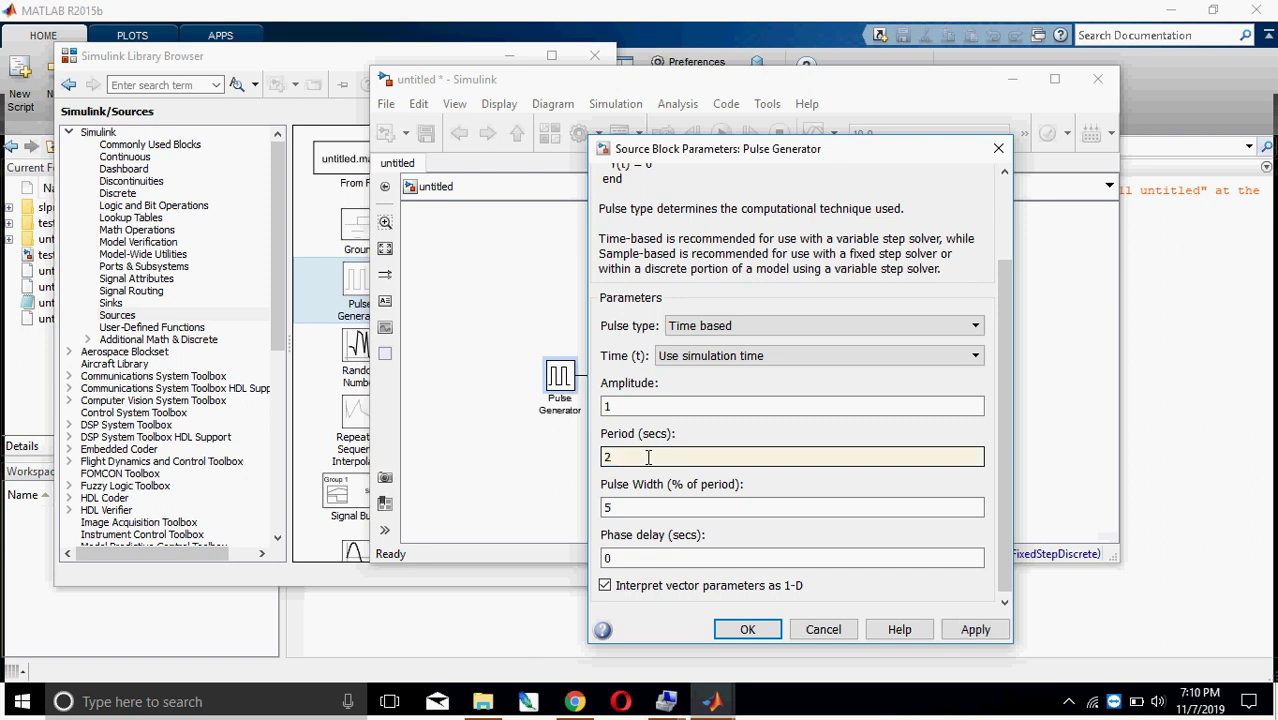
pyautogui.press('Tab')
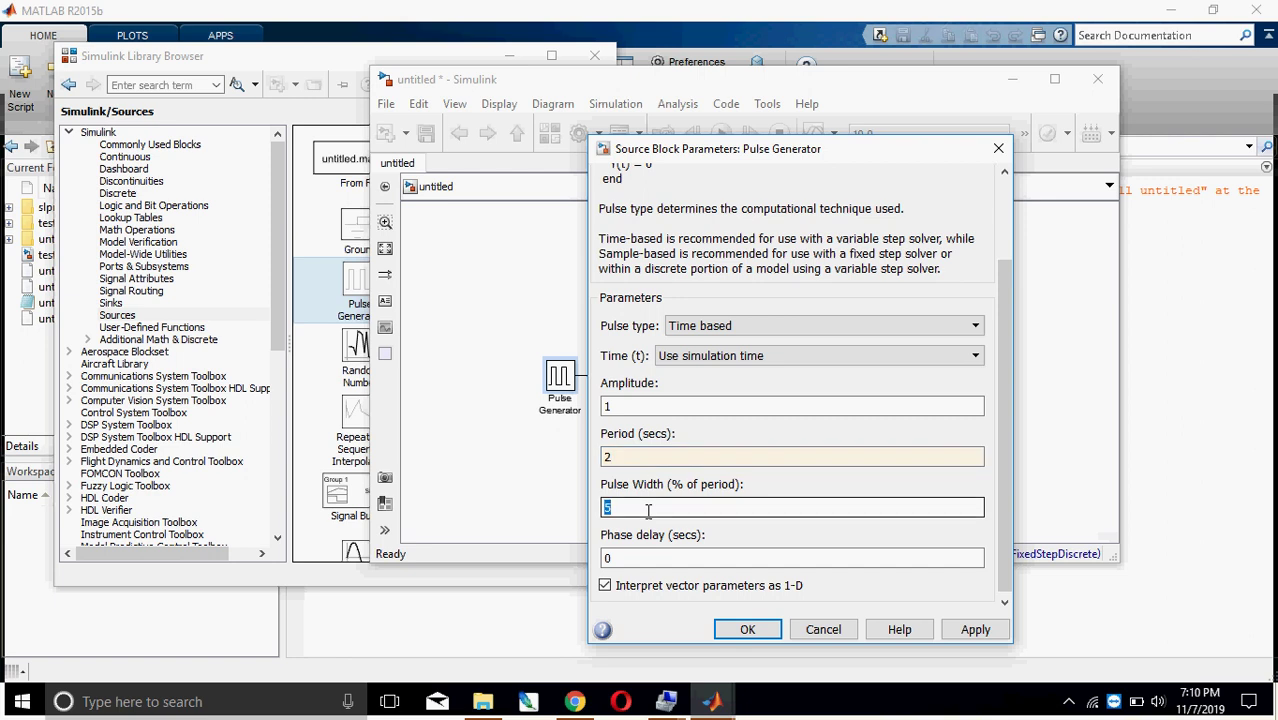
pyautogui.write('50')
pyautogui.click(648, 509)
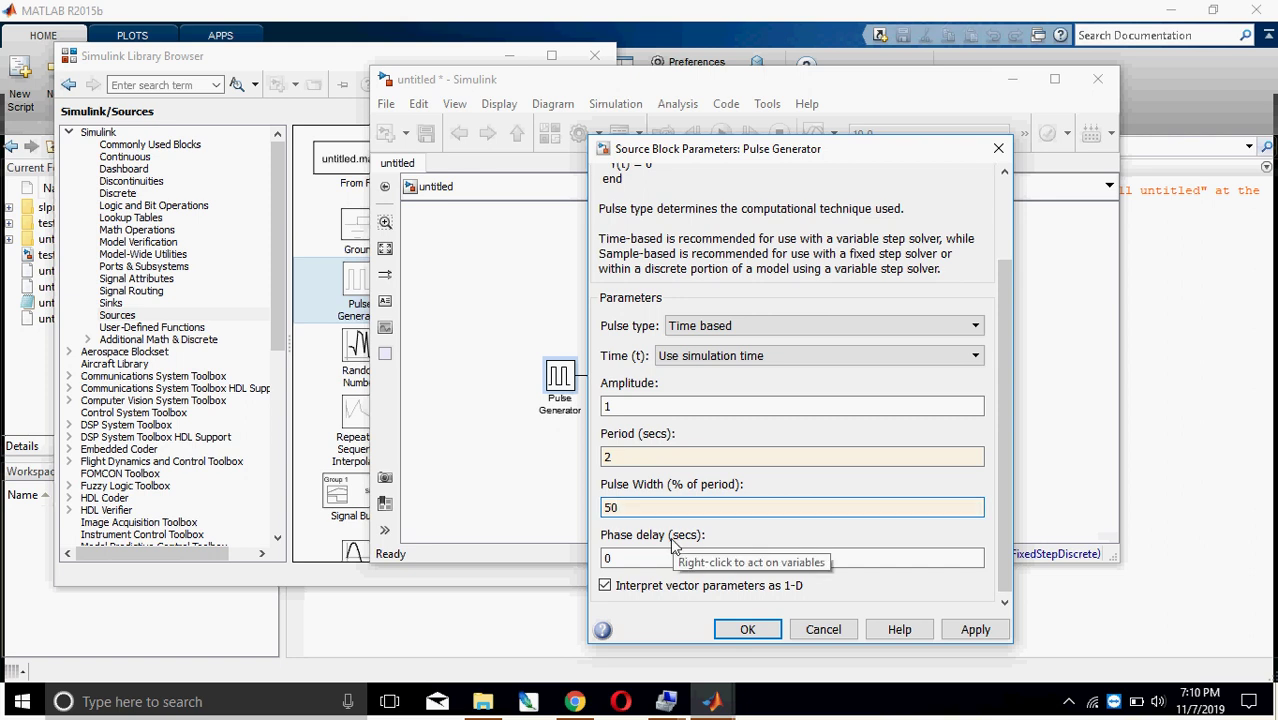
pyautogui.click(744, 630)
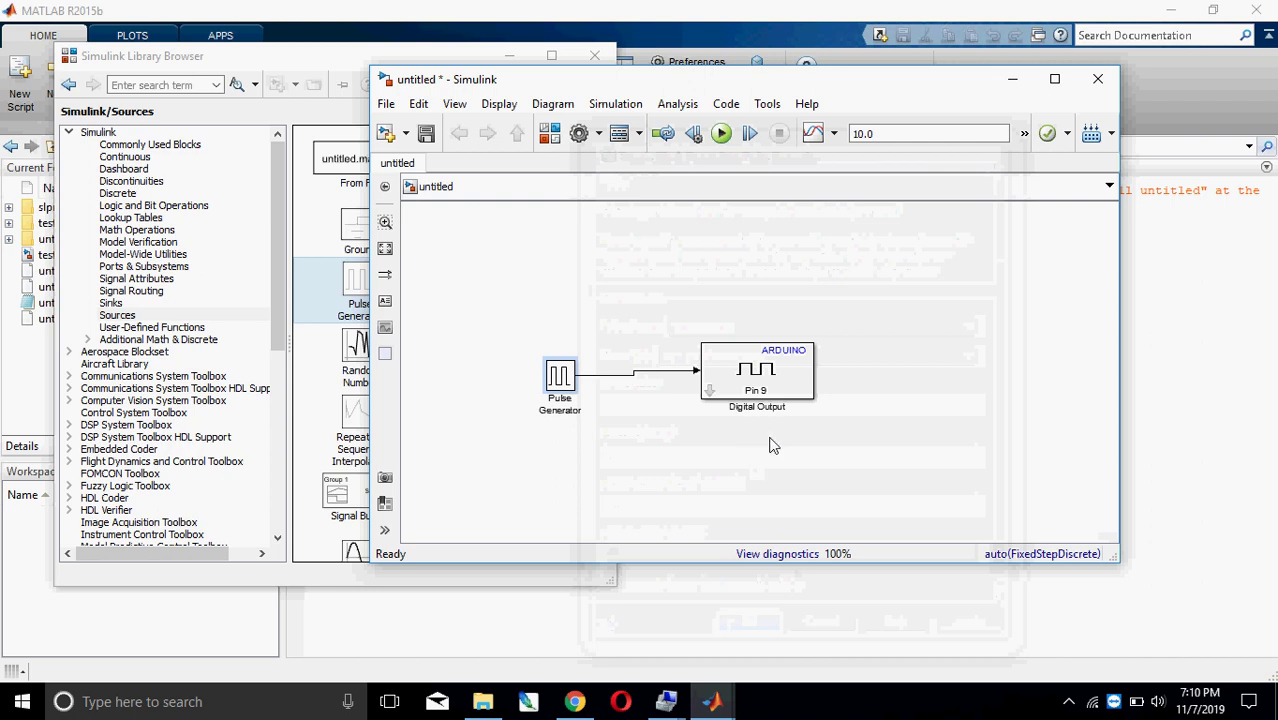
pyautogui.click(785, 378)
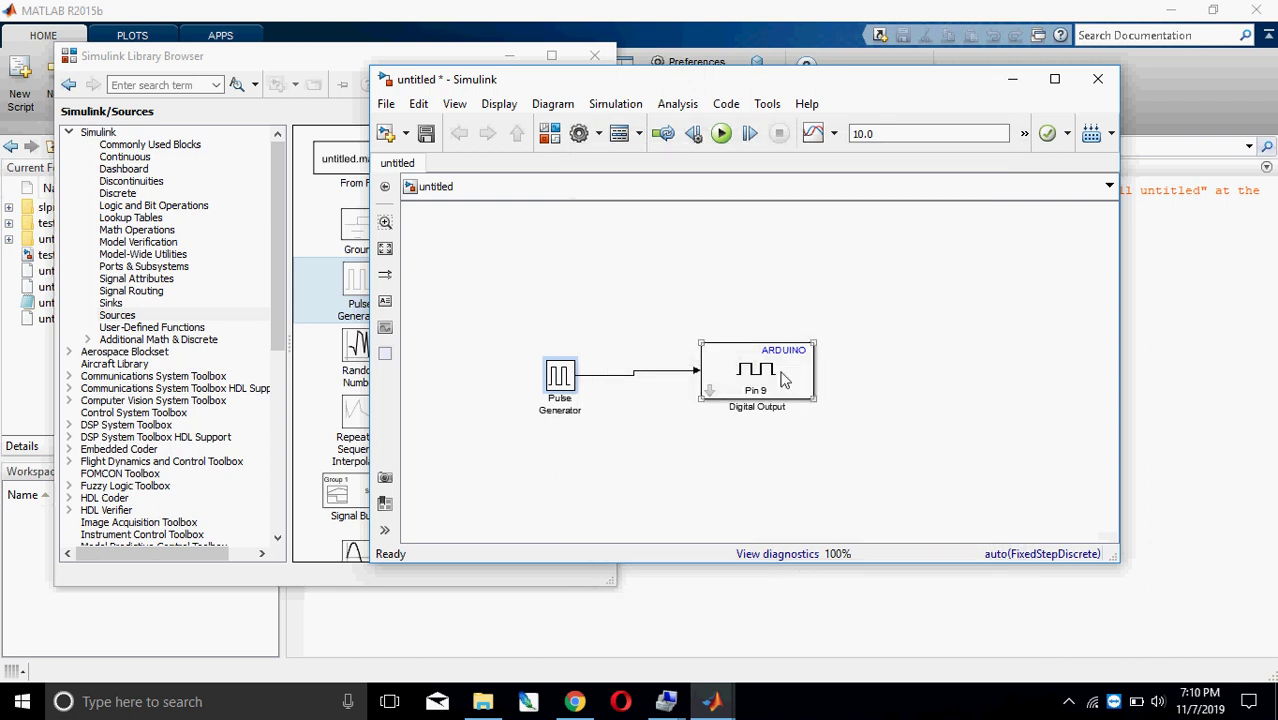
pyautogui.click(745, 470)
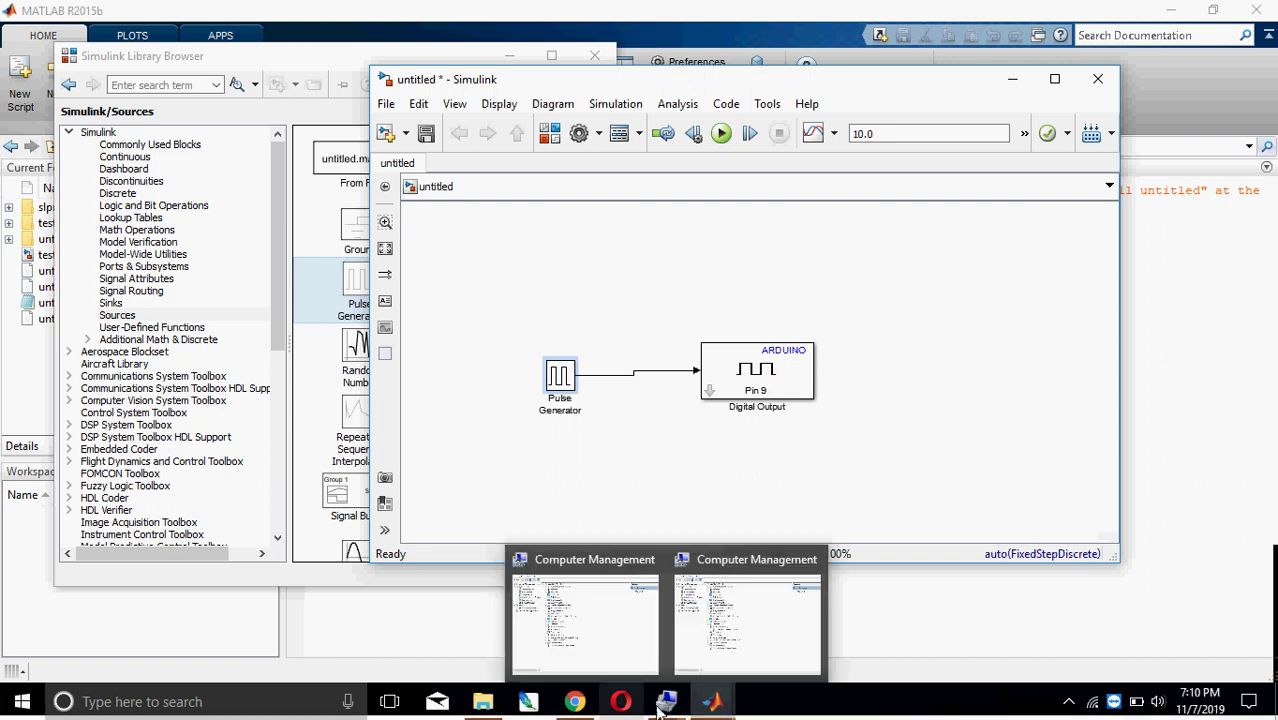
pyautogui.click(577, 704)
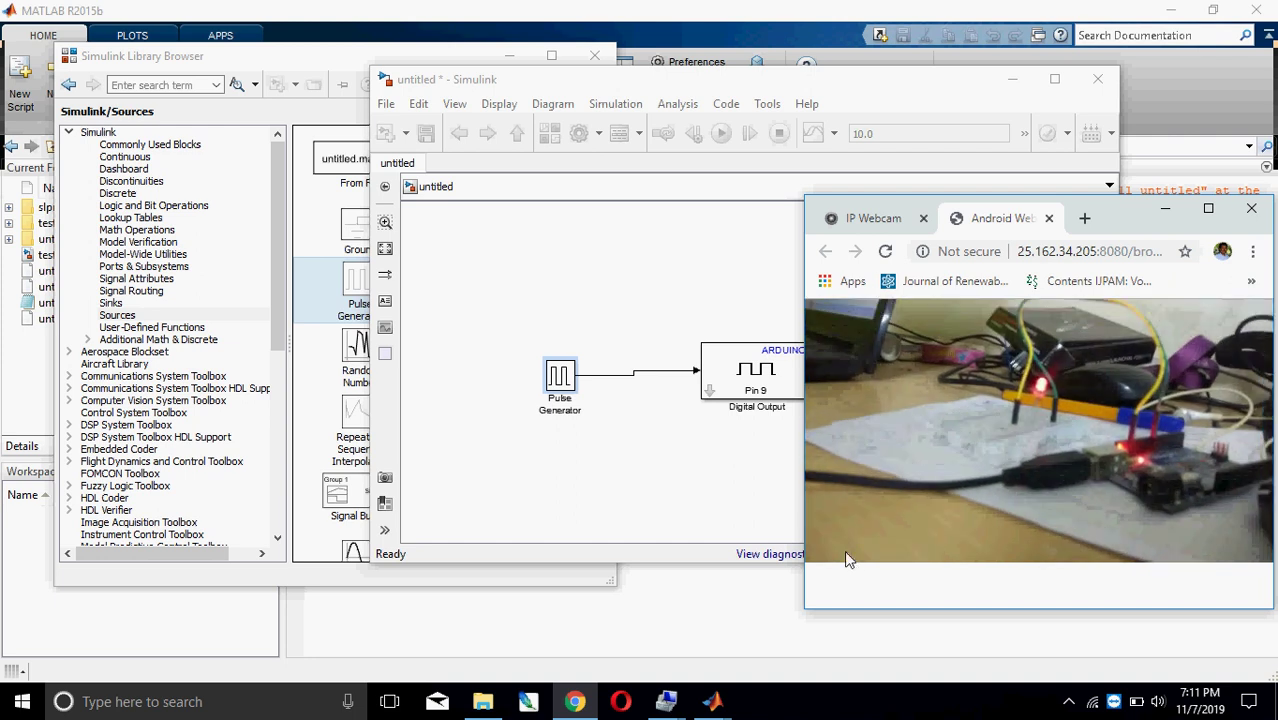
pyautogui.click(725, 424)
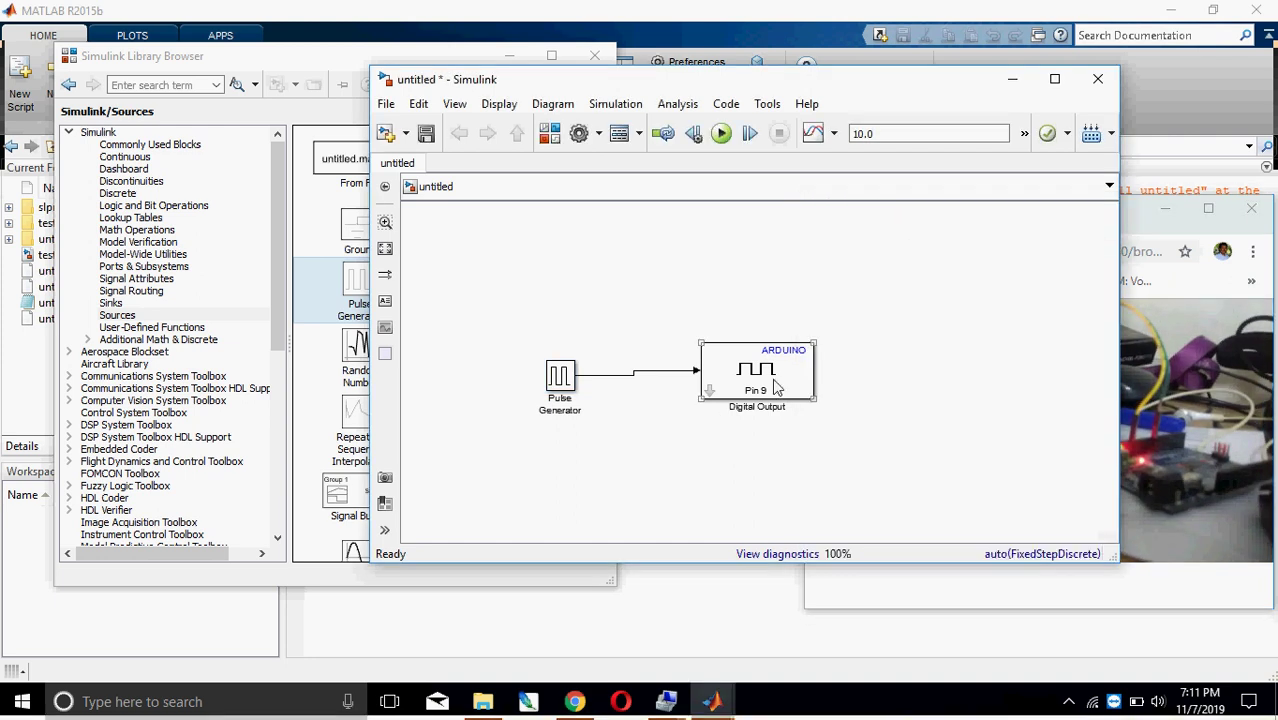
# Change the Digital Output block's pin number from 9 to 8.
pyautogui.doubleClick(776, 386)
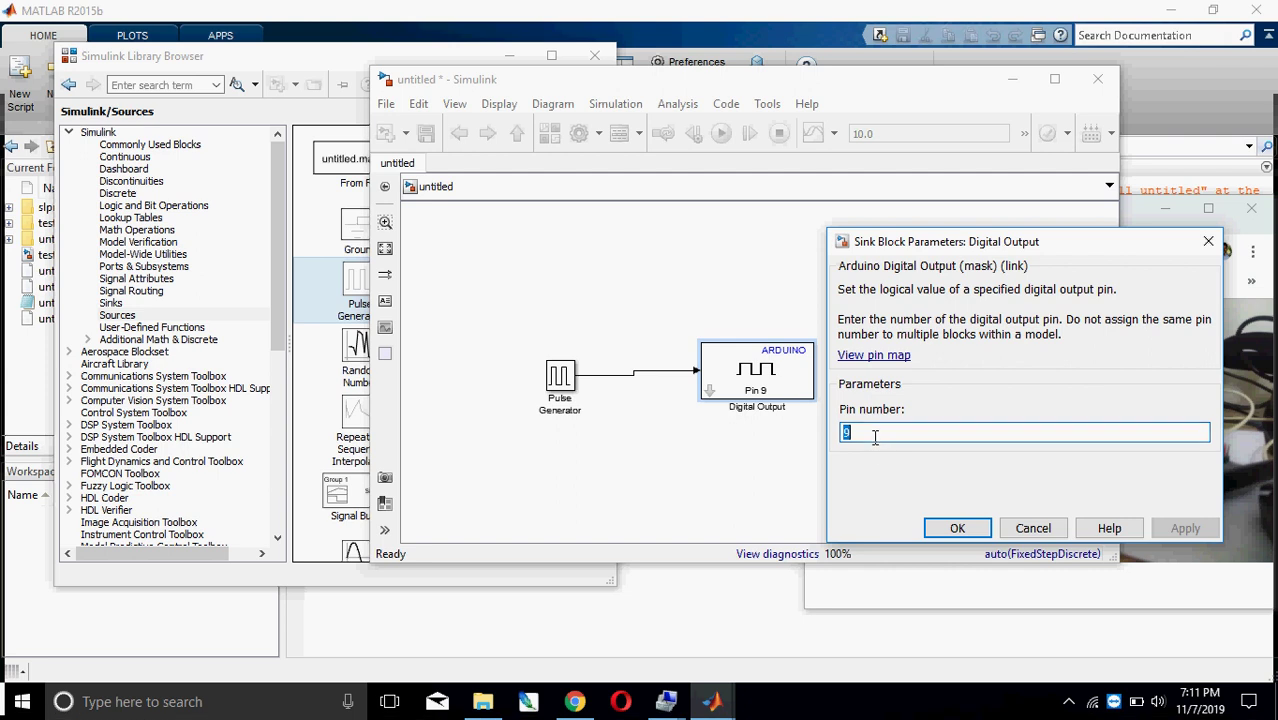
pyautogui.write('8')
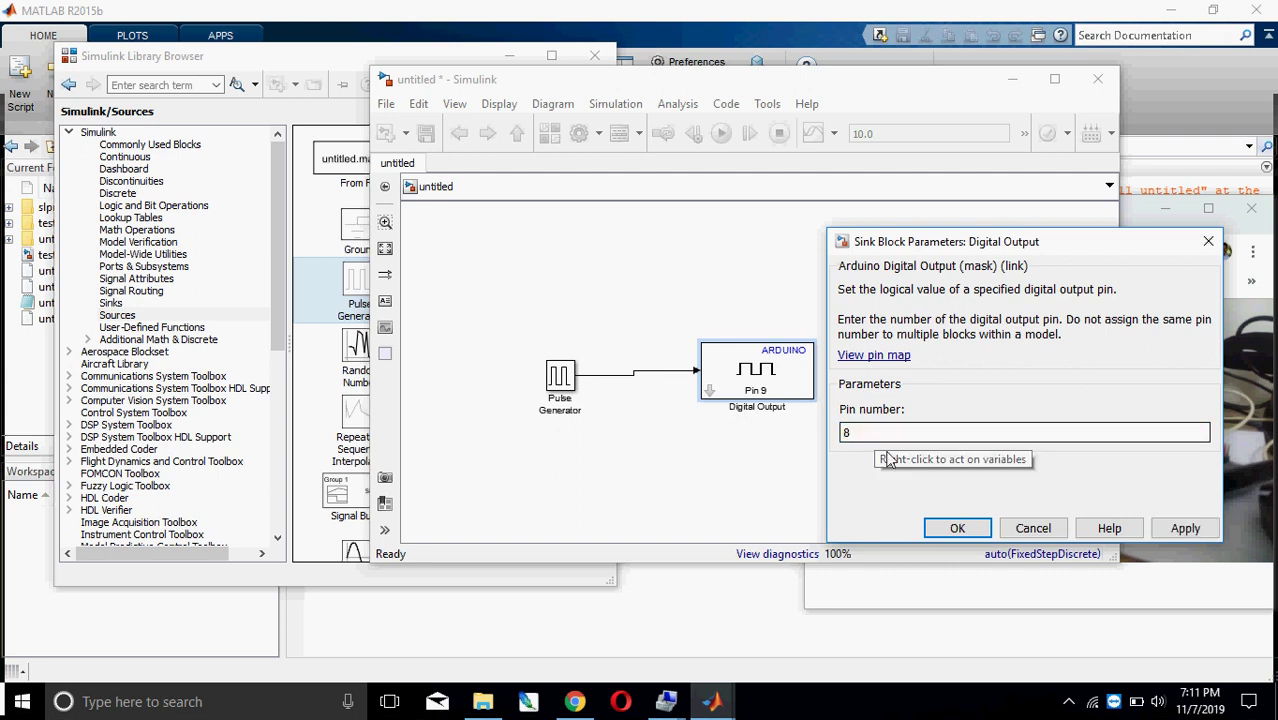
pyautogui.click(940, 537)
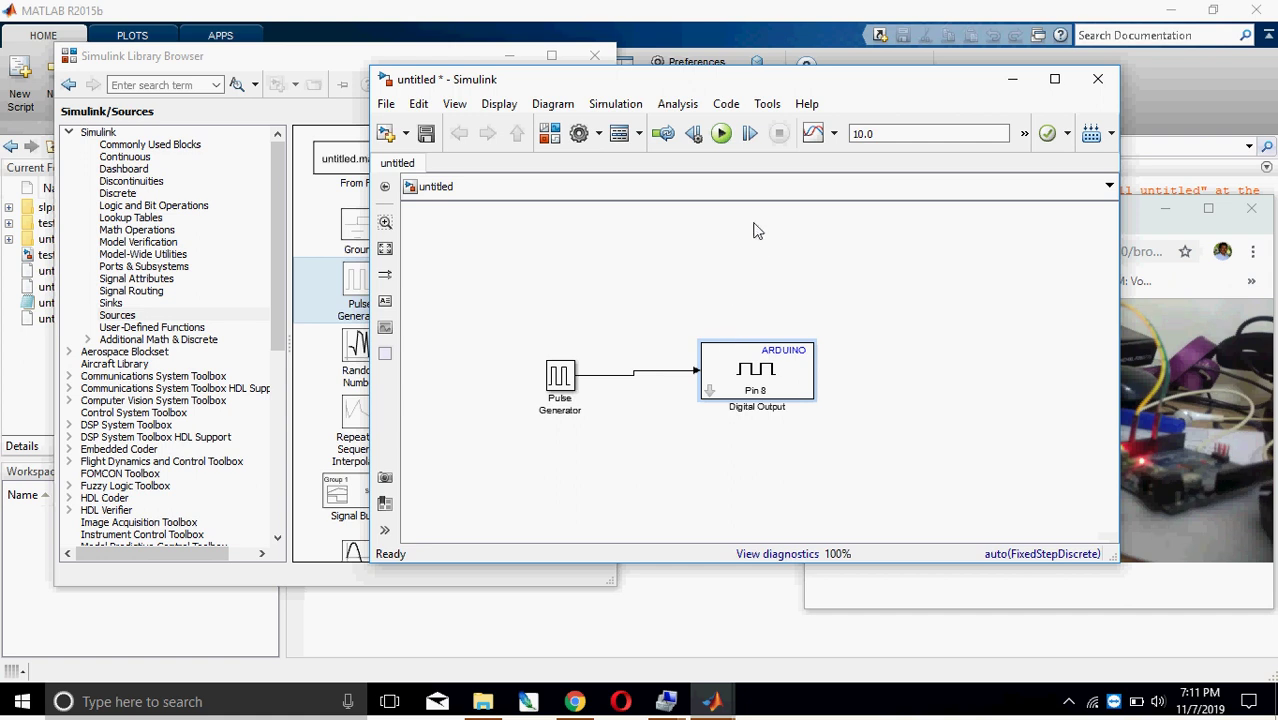
# Open the Run on Target Hardware options to reach the Hardware Implementation configuration.
pyautogui.click(766, 113)
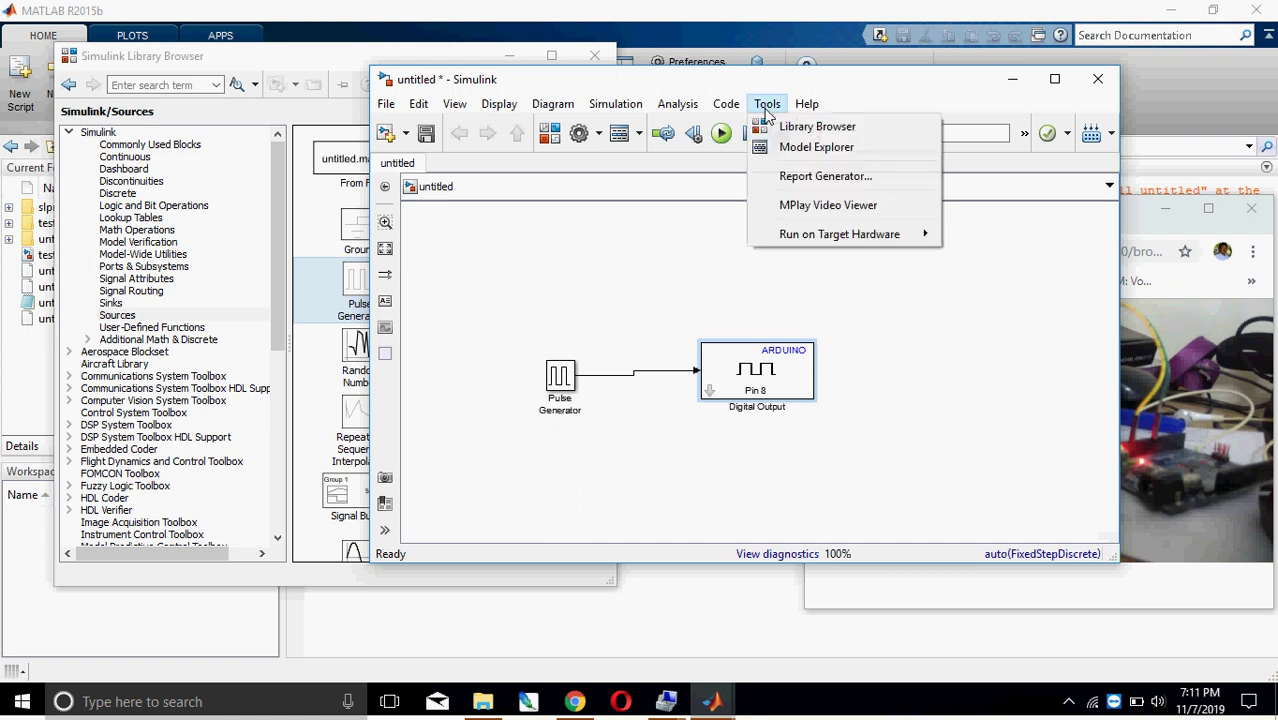
pyautogui.moveTo(904, 245)
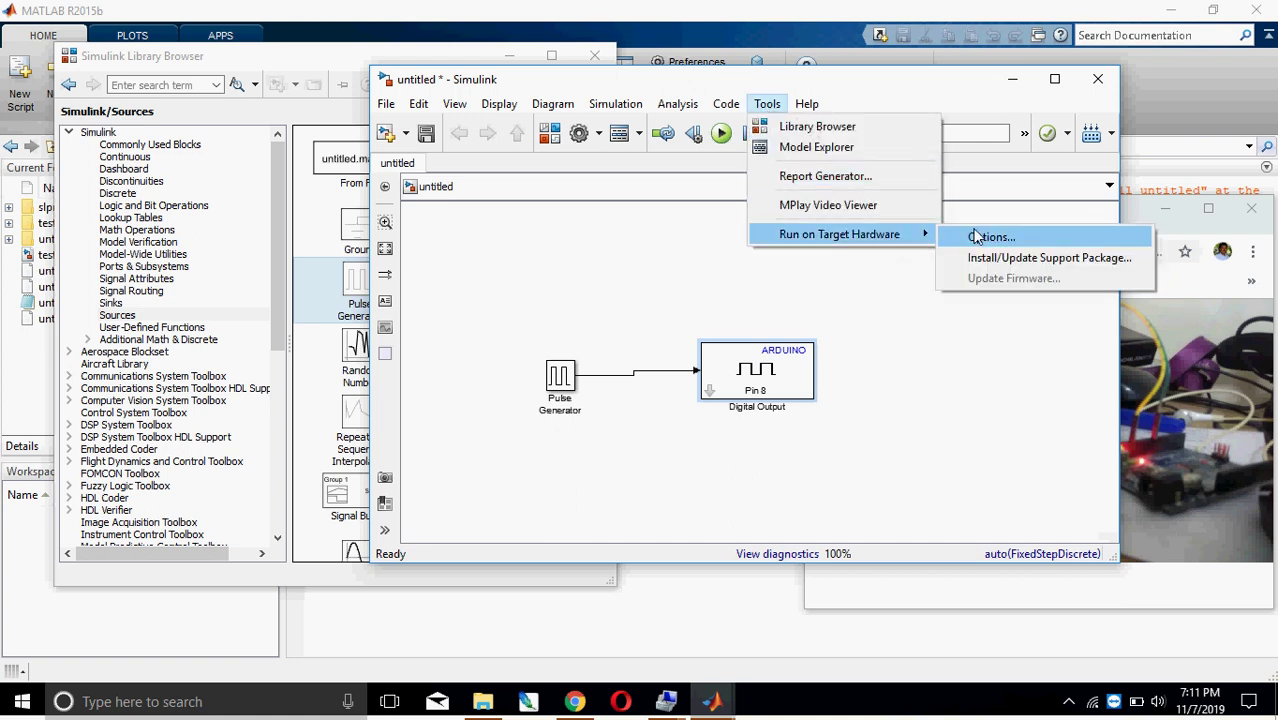
pyautogui.click(985, 238)
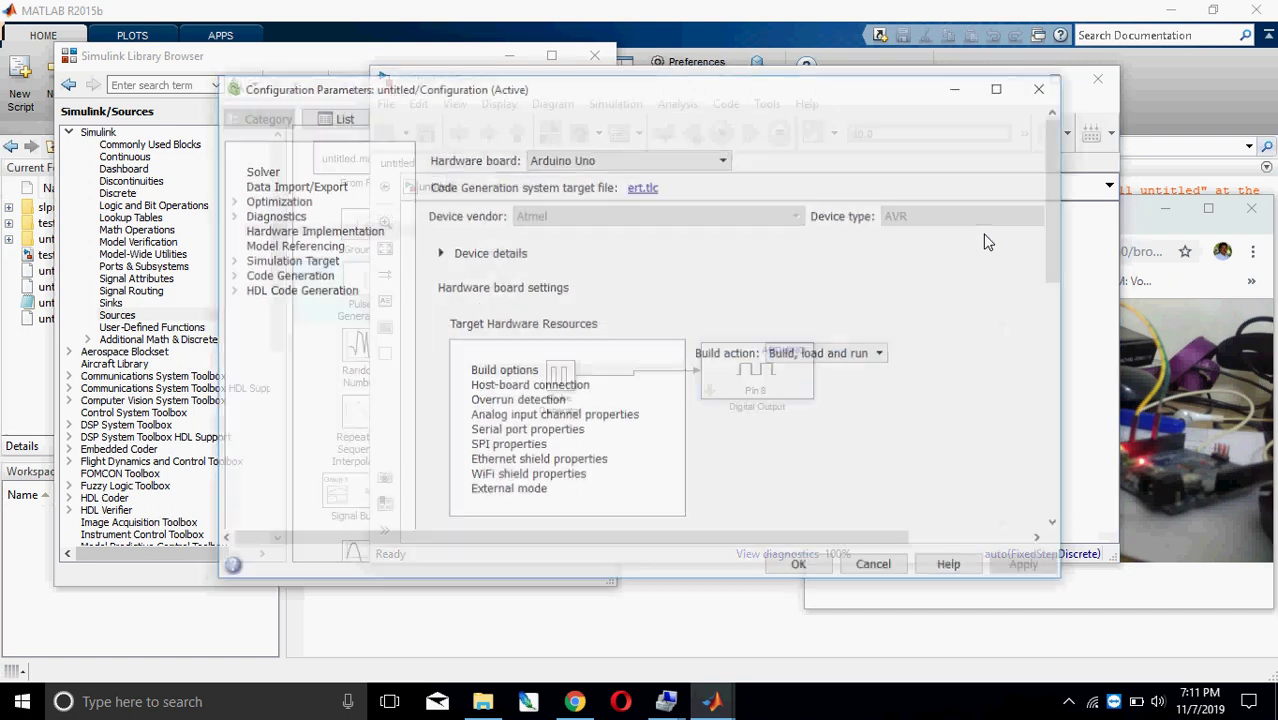
# Choose Arduino Uno as the board, set the host COM port manually to 5, and apply.
pyautogui.click(703, 163)
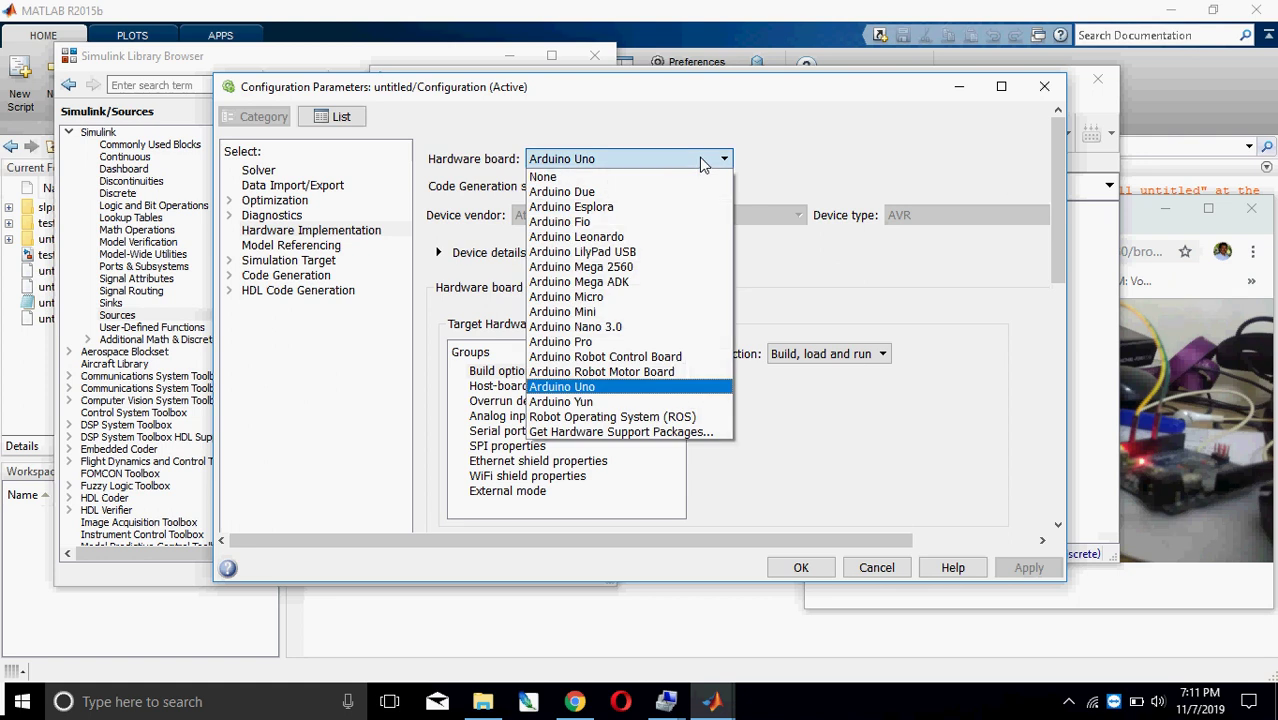
pyautogui.click(584, 388)
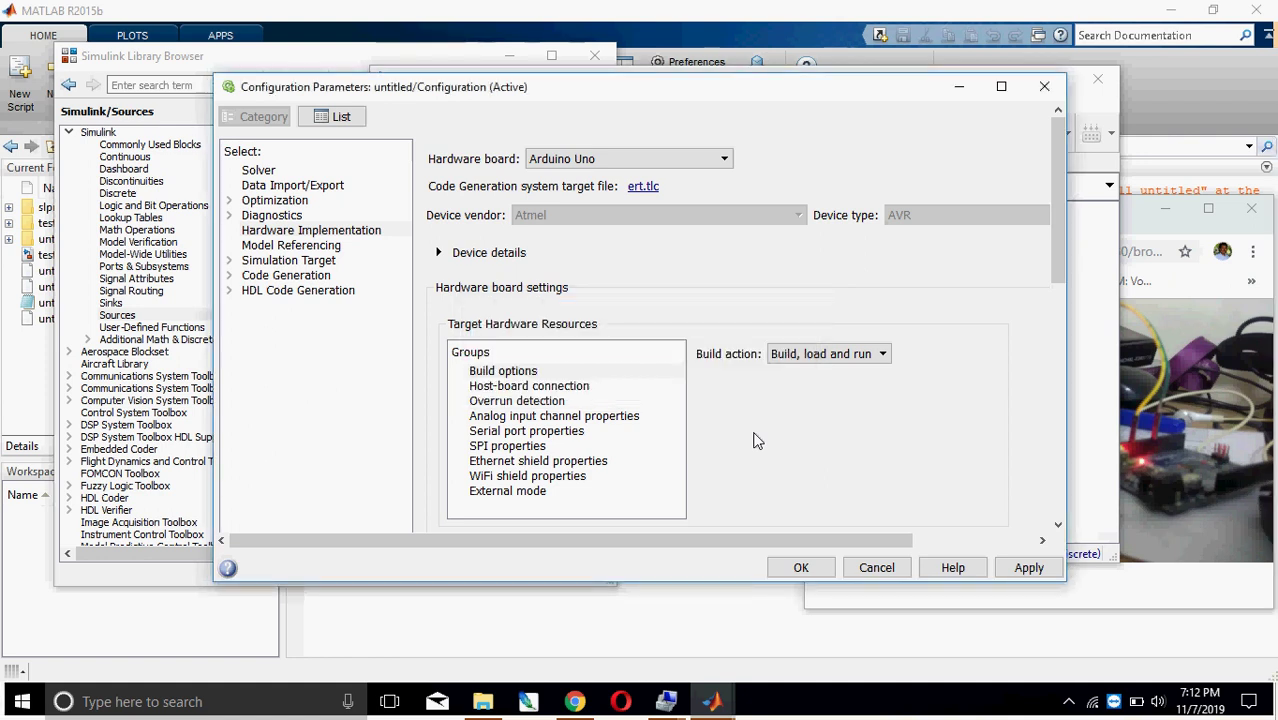
pyautogui.click(558, 388)
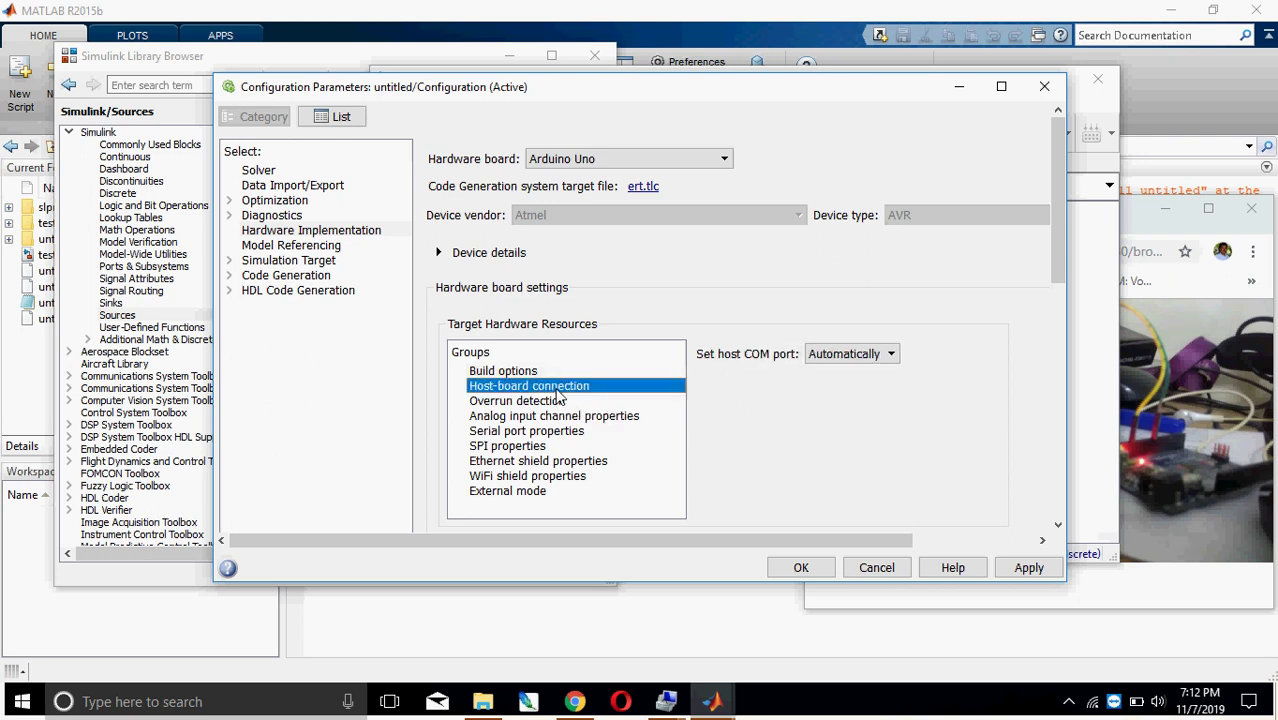
pyautogui.click(855, 358)
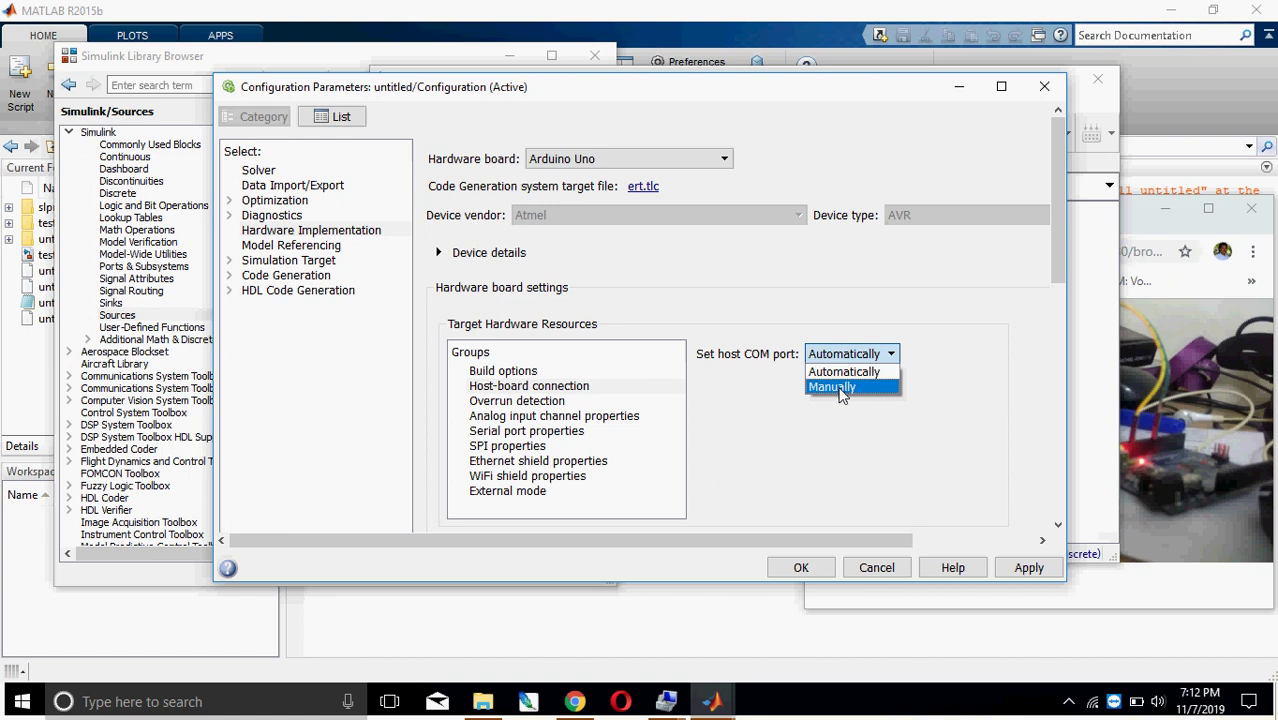
pyautogui.click(838, 388)
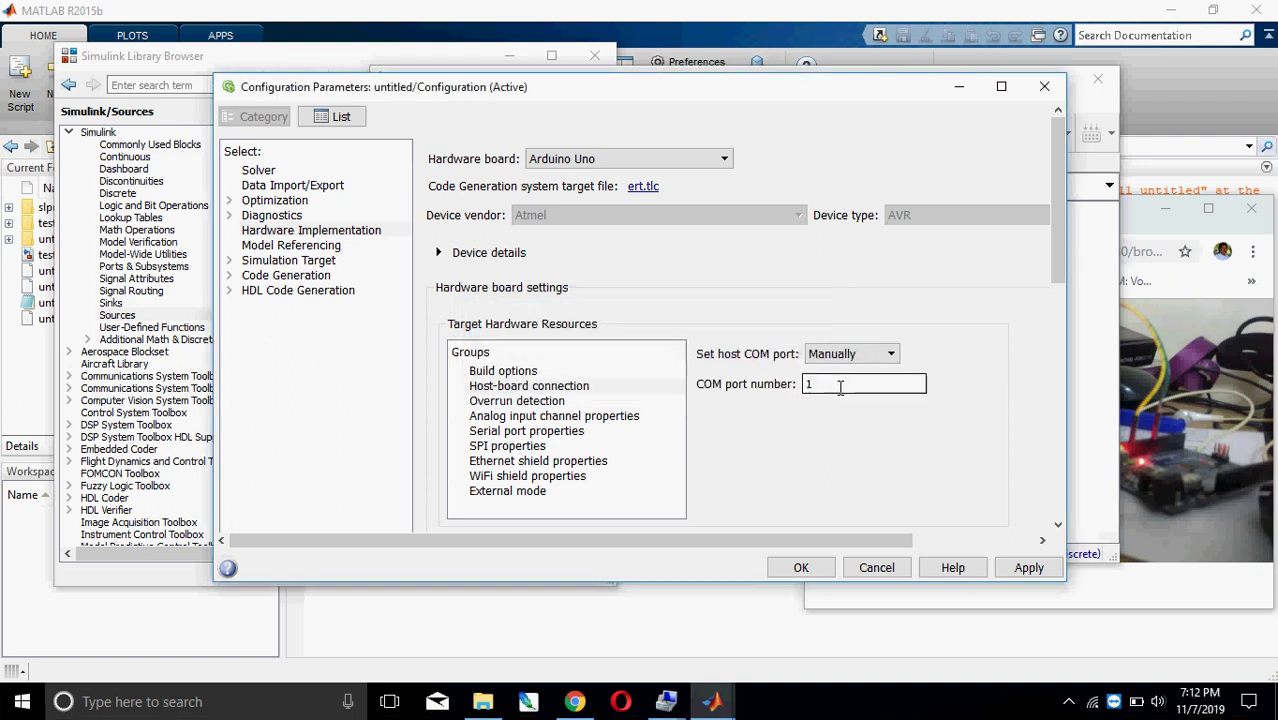
pyautogui.doubleClick(840, 388)
pyautogui.write('5')
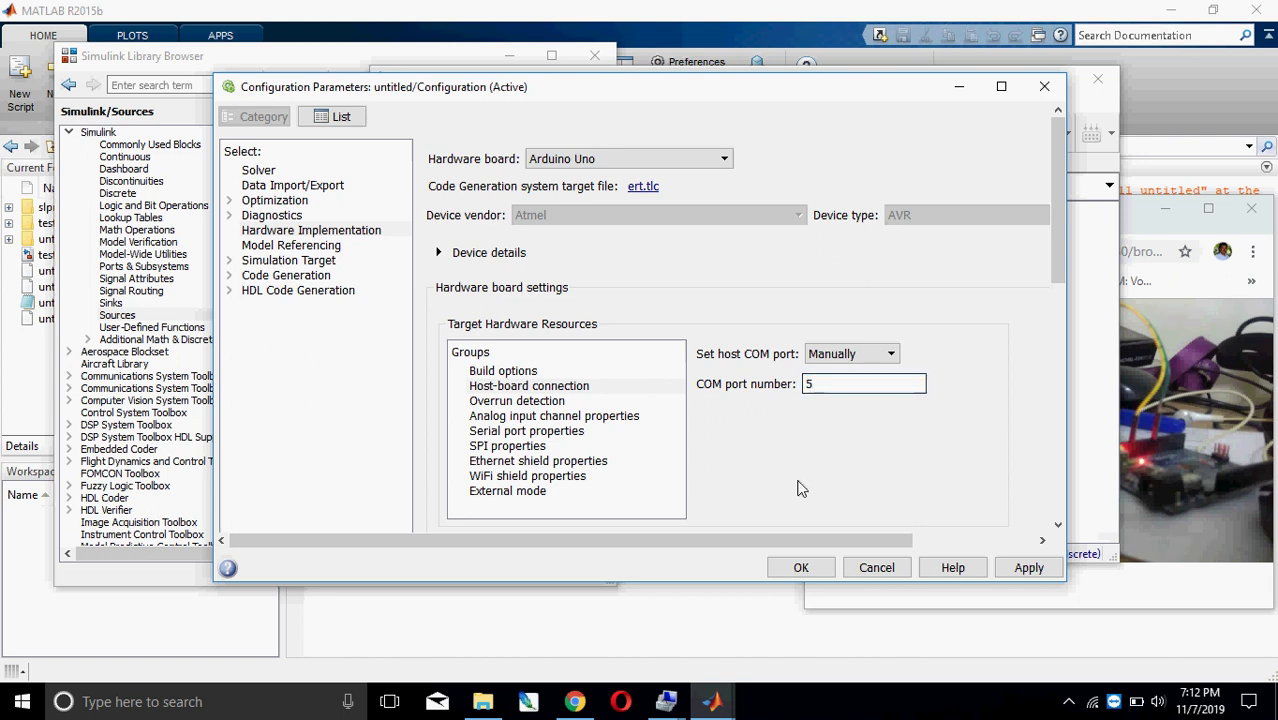
pyautogui.click(1015, 569)
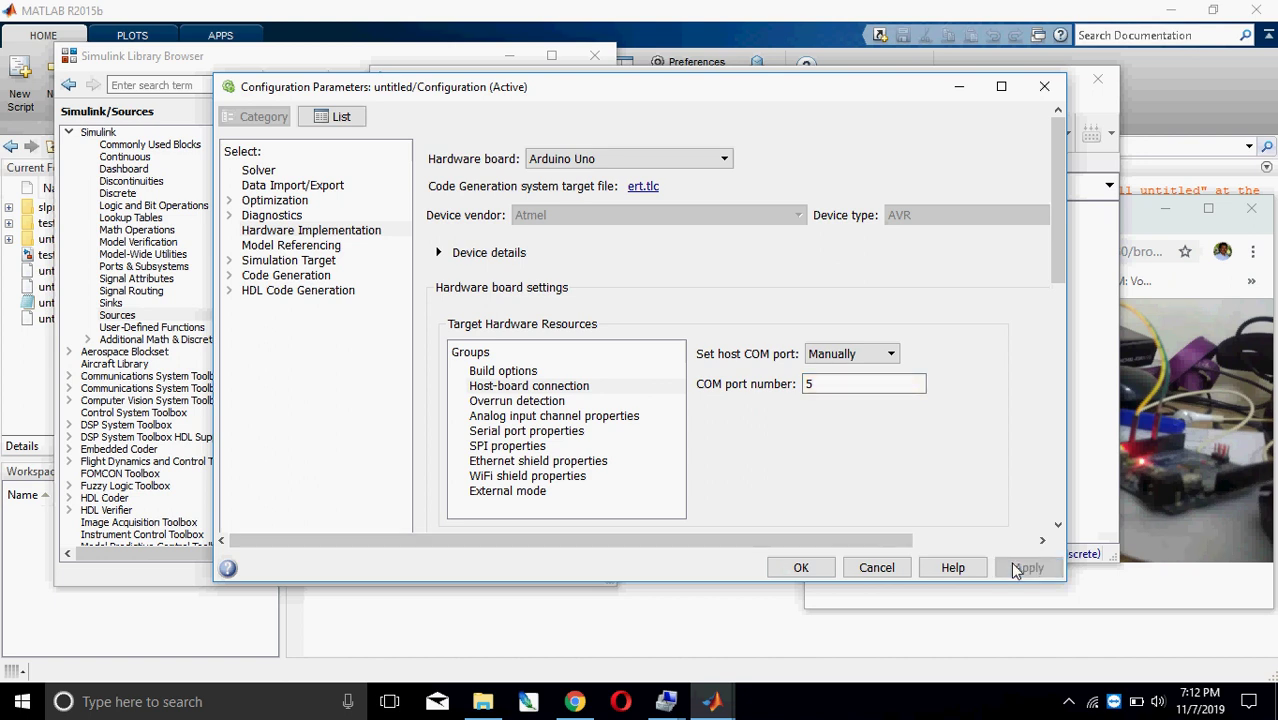
pyautogui.click(801, 568)
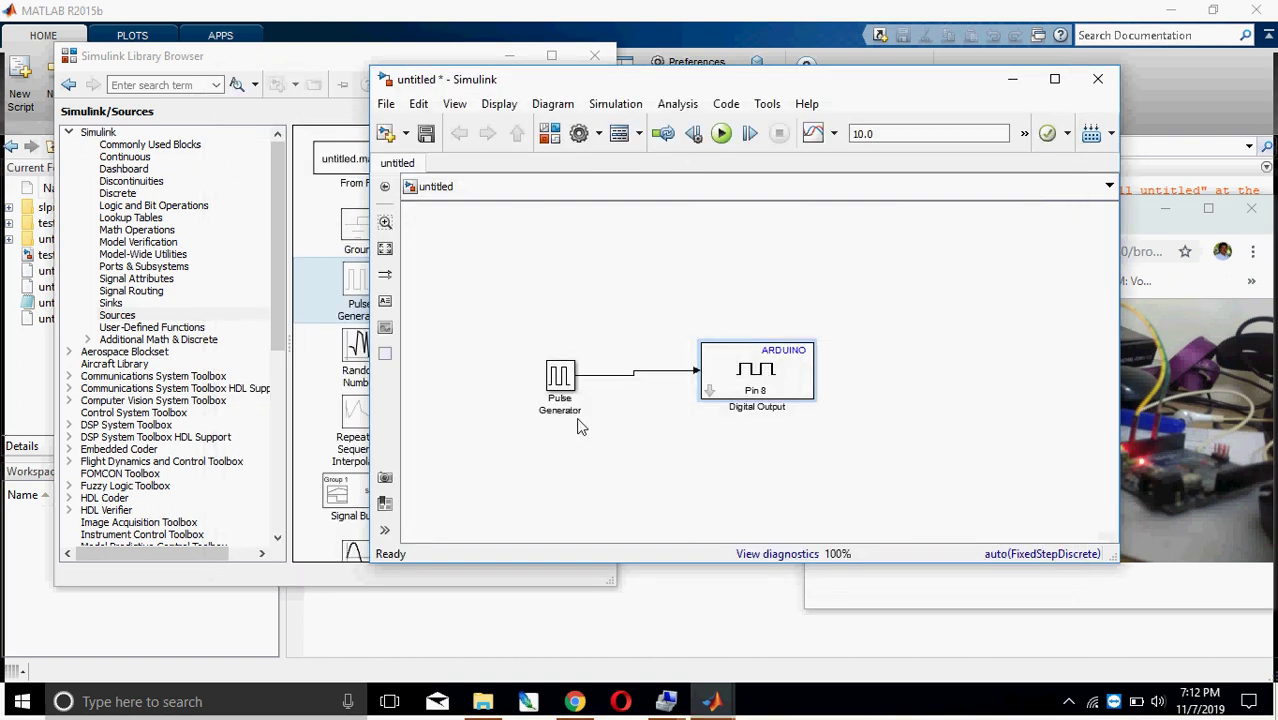
pyautogui.click(794, 398)
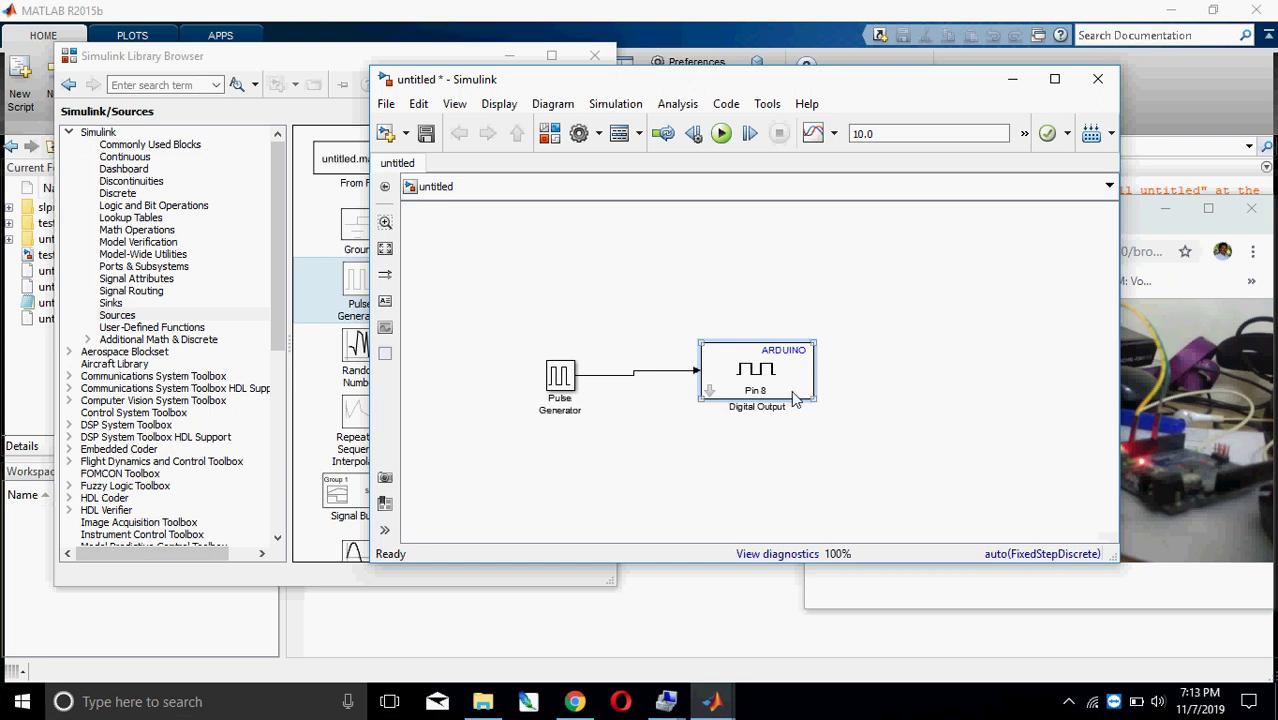
pyautogui.click(842, 393)
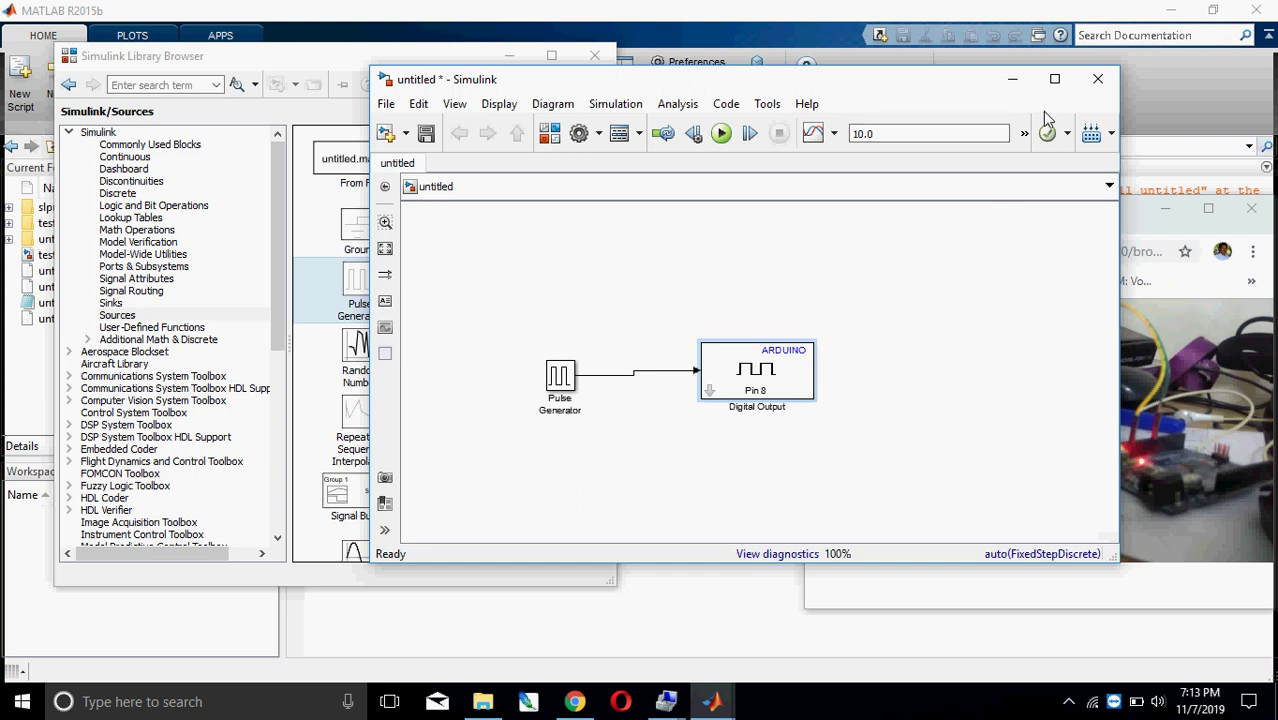
# Deploy the model to the Arduino Uno and view the build log showing 3916 bytes used (12.0%).
pyautogui.click(1094, 144)
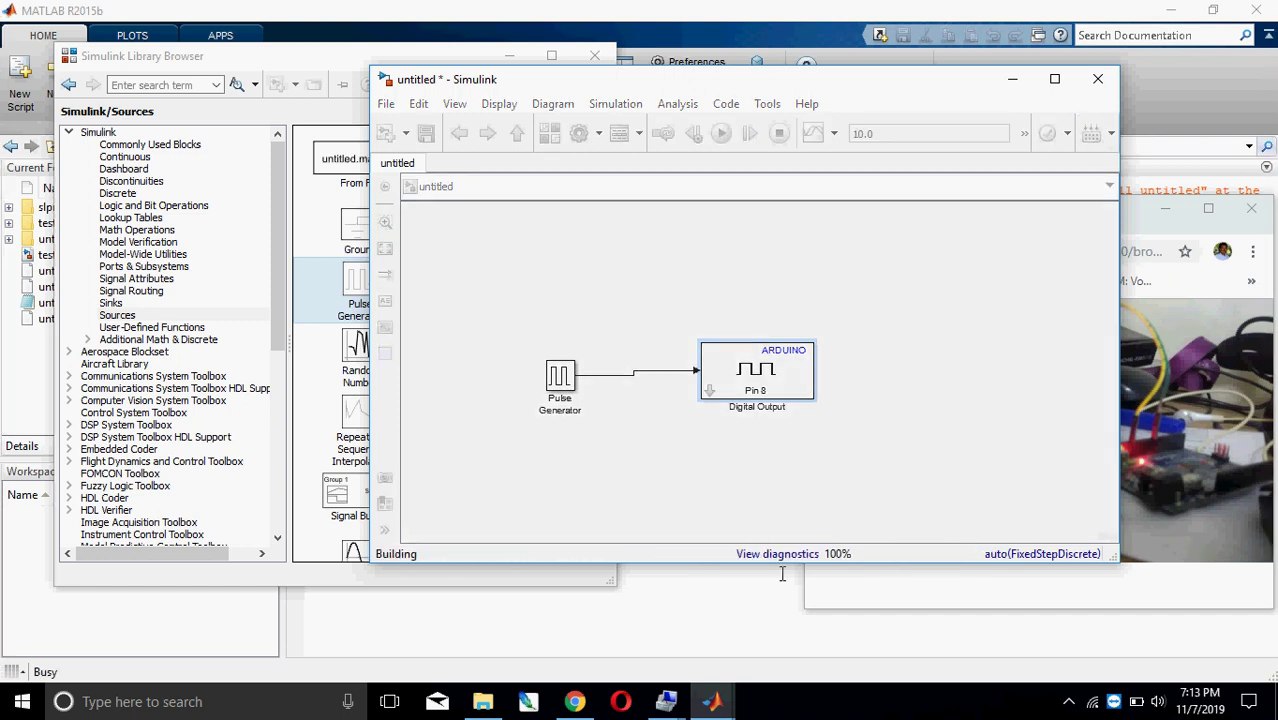
pyautogui.click(778, 556)
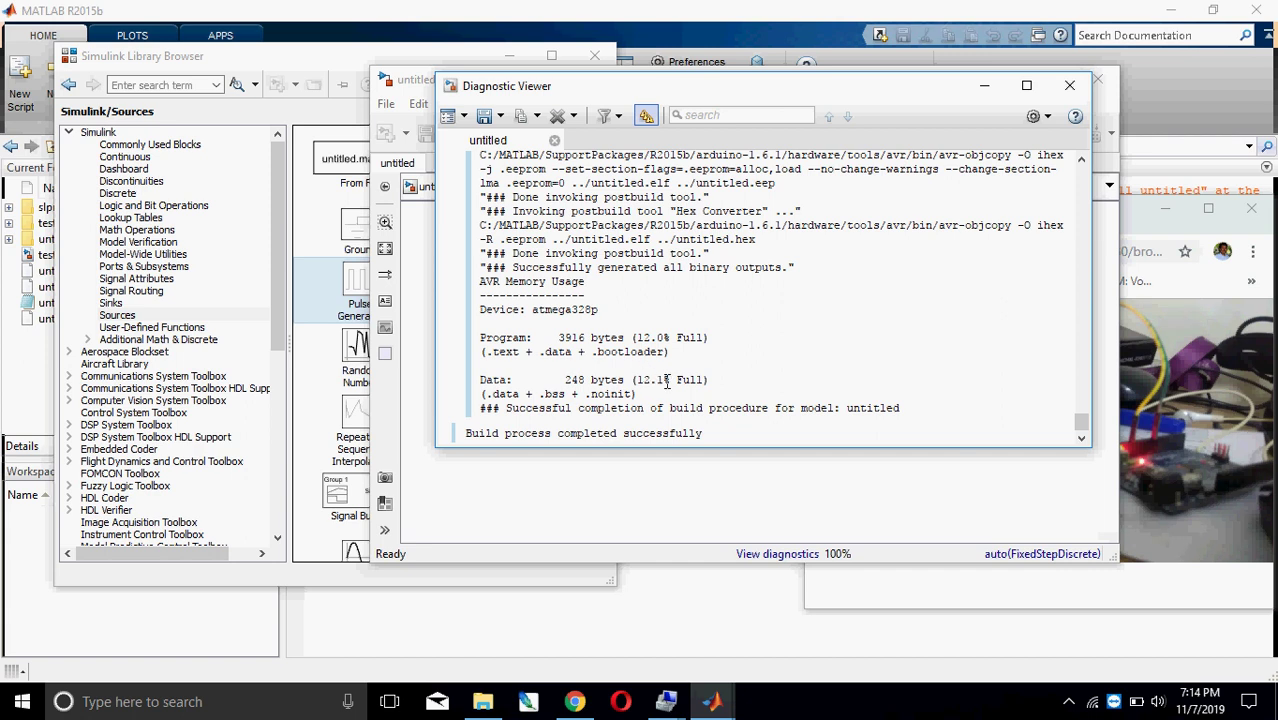
# Check the webcam feed of the blinking Arduino board, then return to the untitled Simulink model.
pyautogui.click(1138, 228)
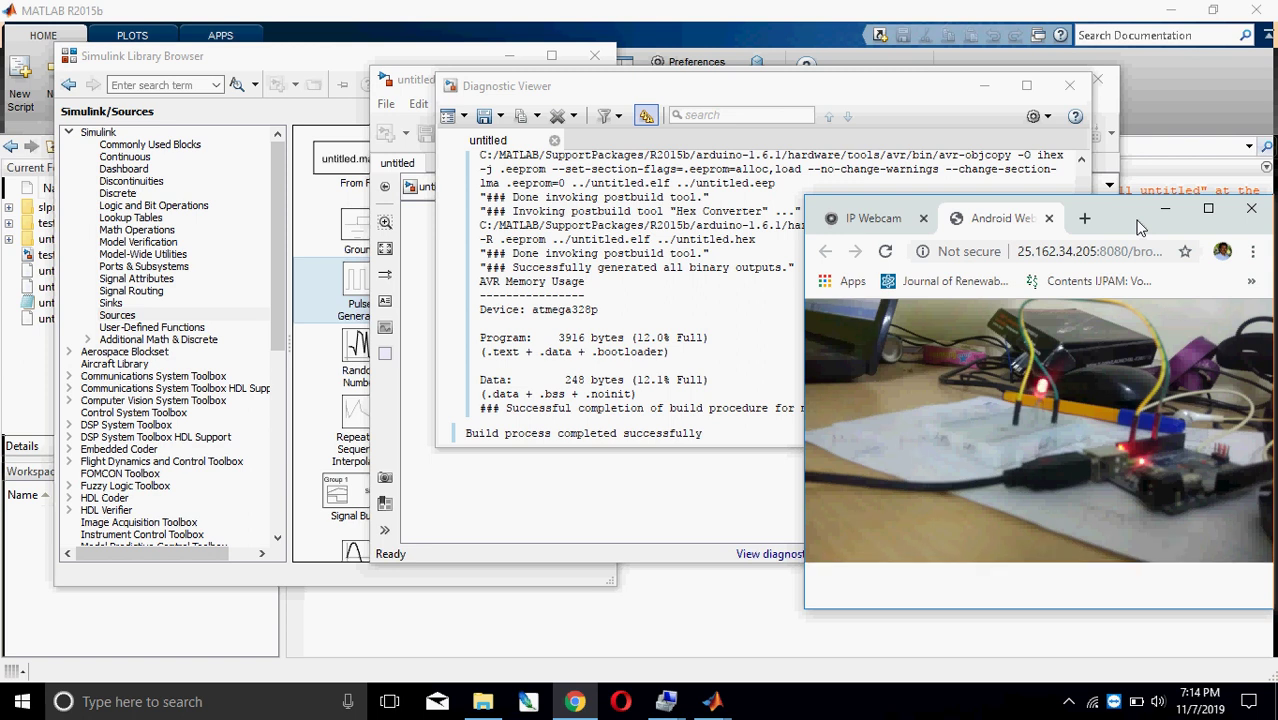
pyautogui.click(740, 491)
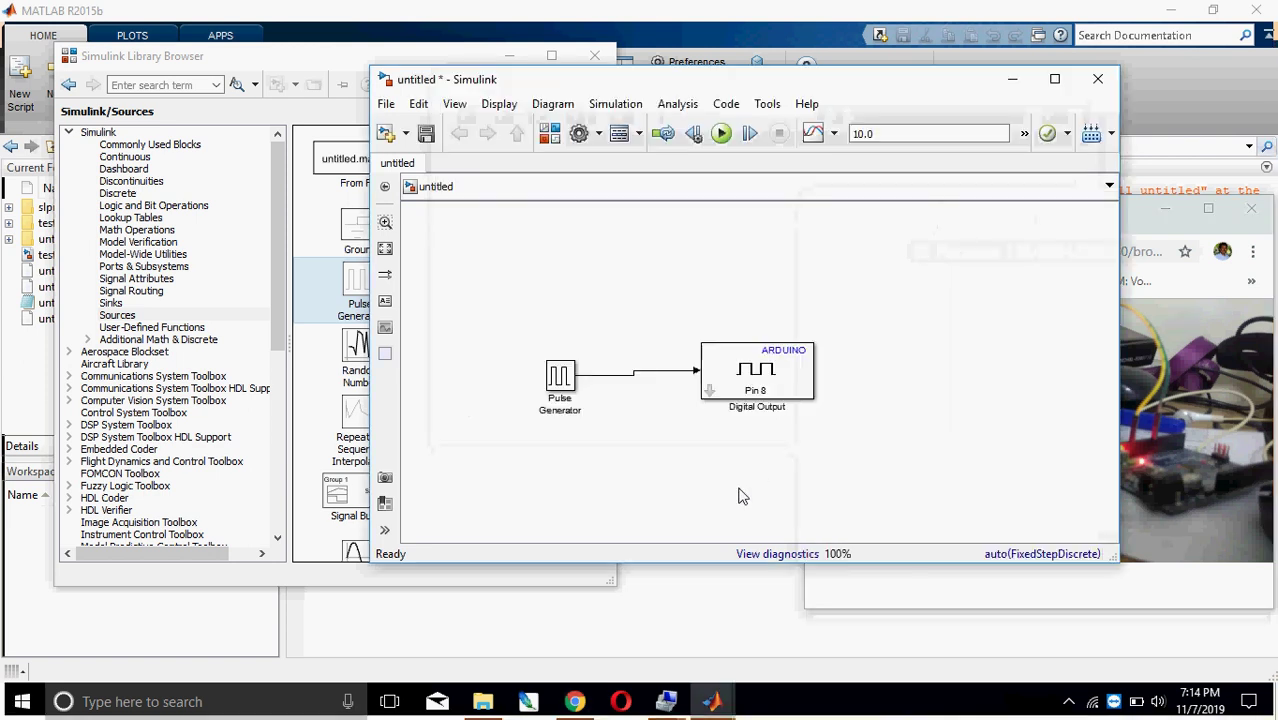
# Set the Pulse Generator's Pulse Width to 10% of its 2-second period.
pyautogui.doubleClick(575, 384)
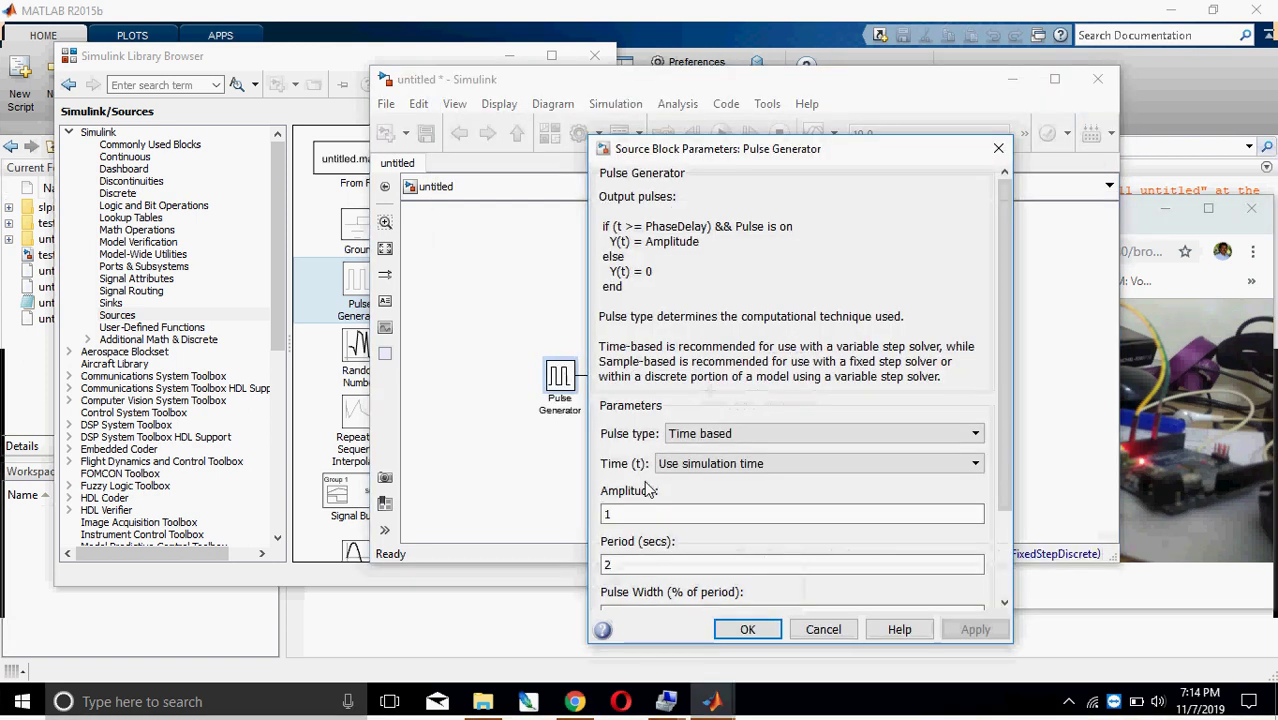
pyautogui.doubleClick(633, 564)
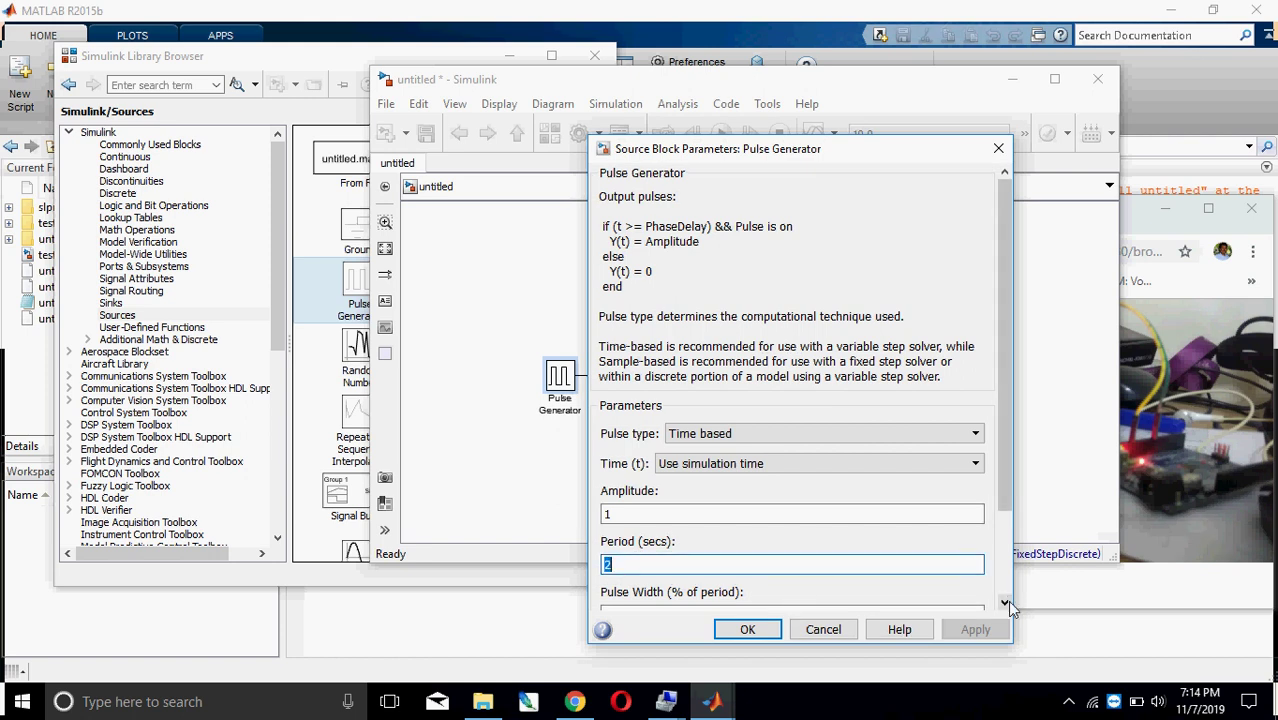
pyautogui.scroll(-5, 1007, 600)
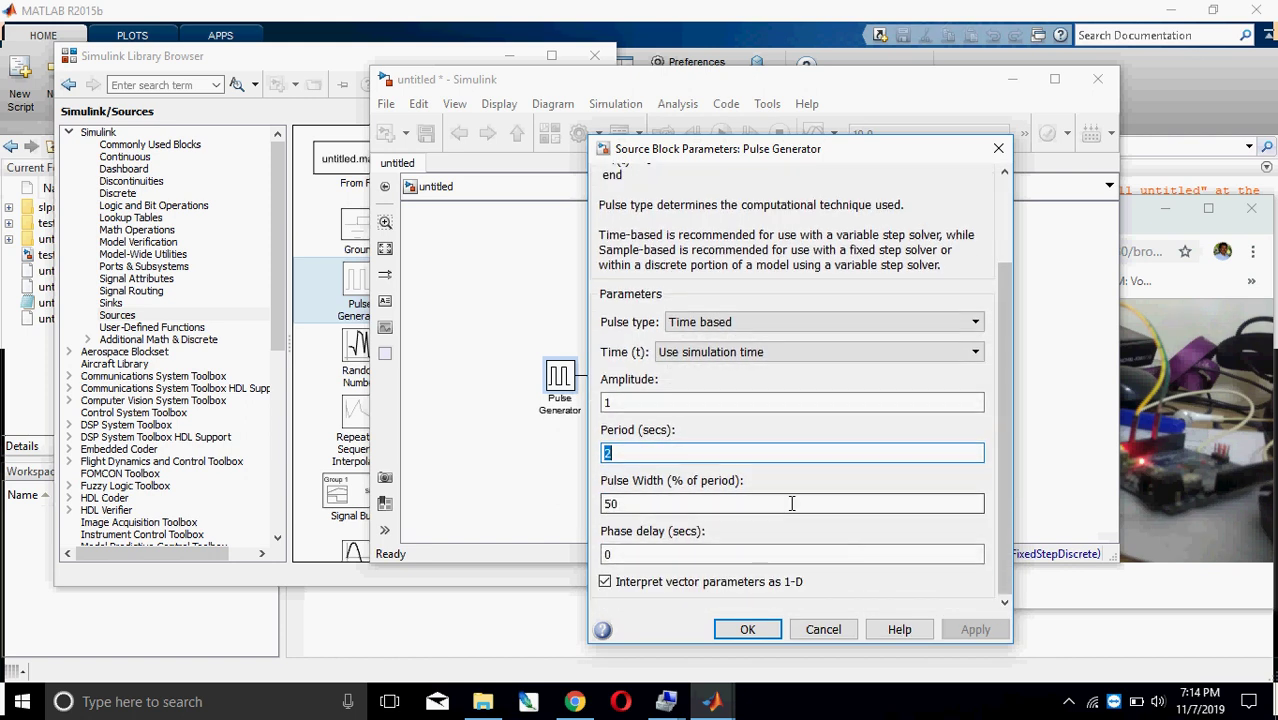
pyautogui.doubleClick(791, 503)
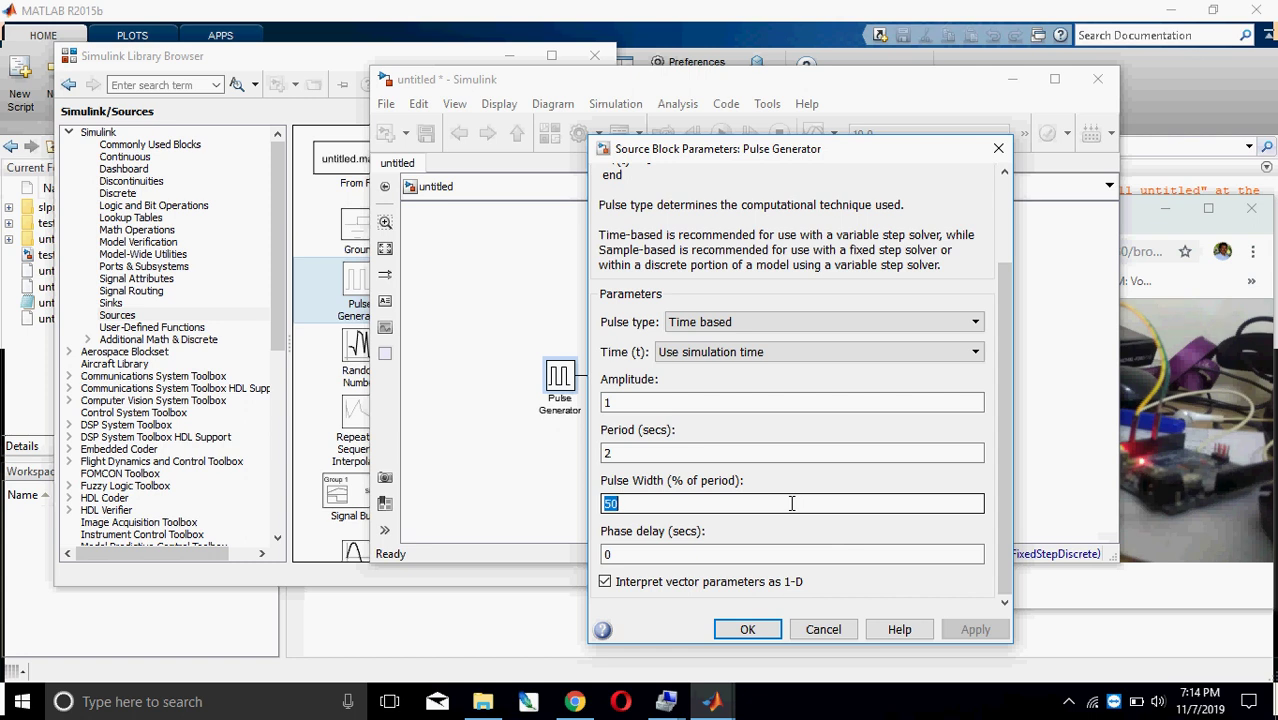
pyautogui.write('10')
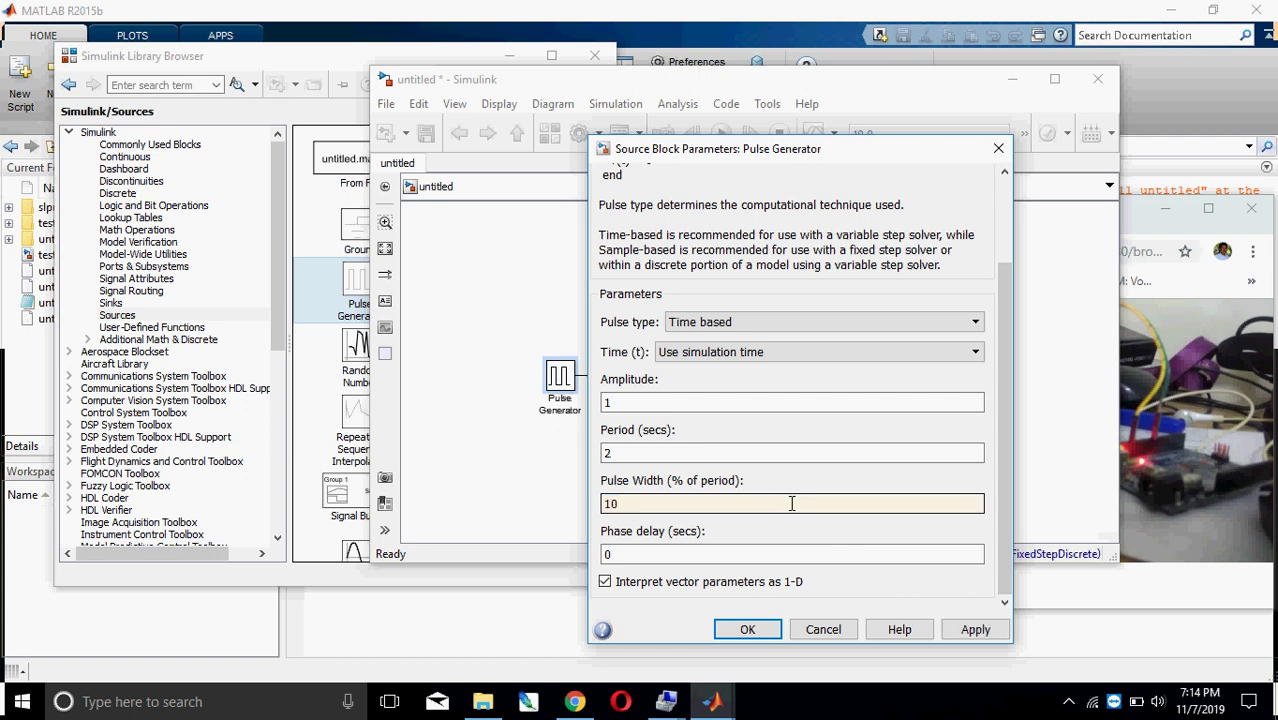
pyautogui.click(750, 628)
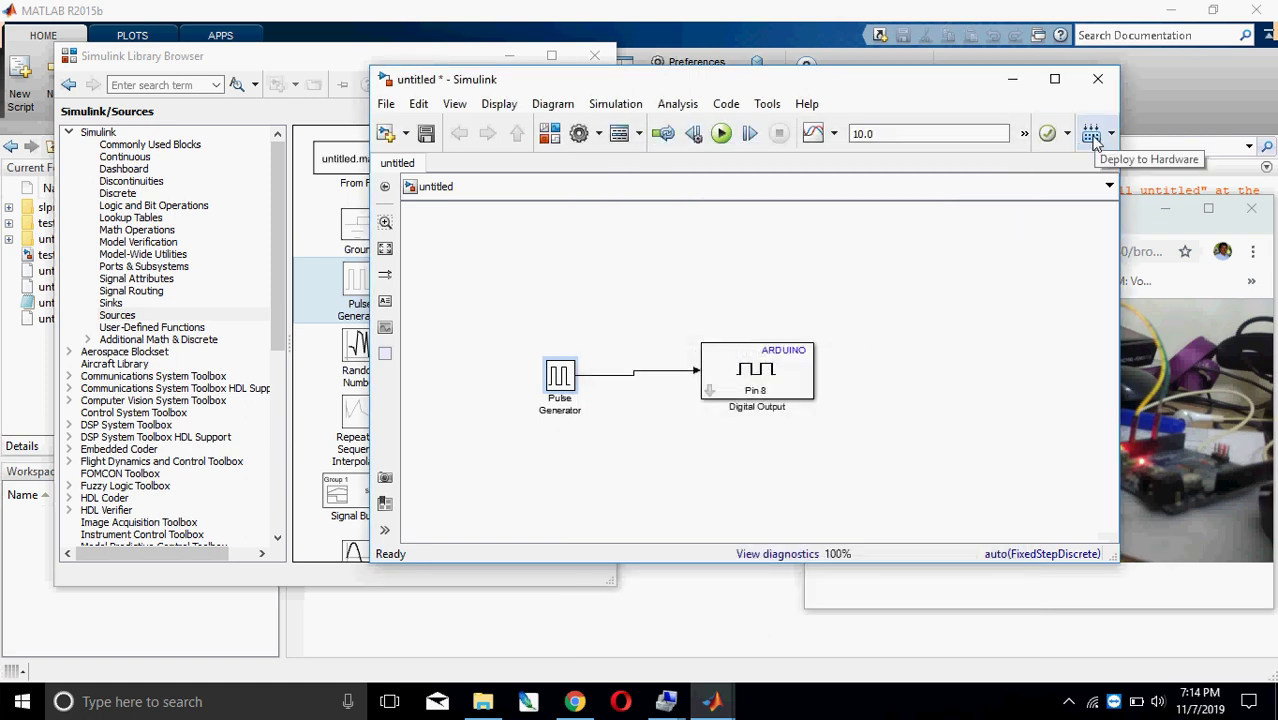
# Redeploy the updated model to the atmega328p, confirm the successful build, and show the webcam feed.
pyautogui.click(1092, 138)
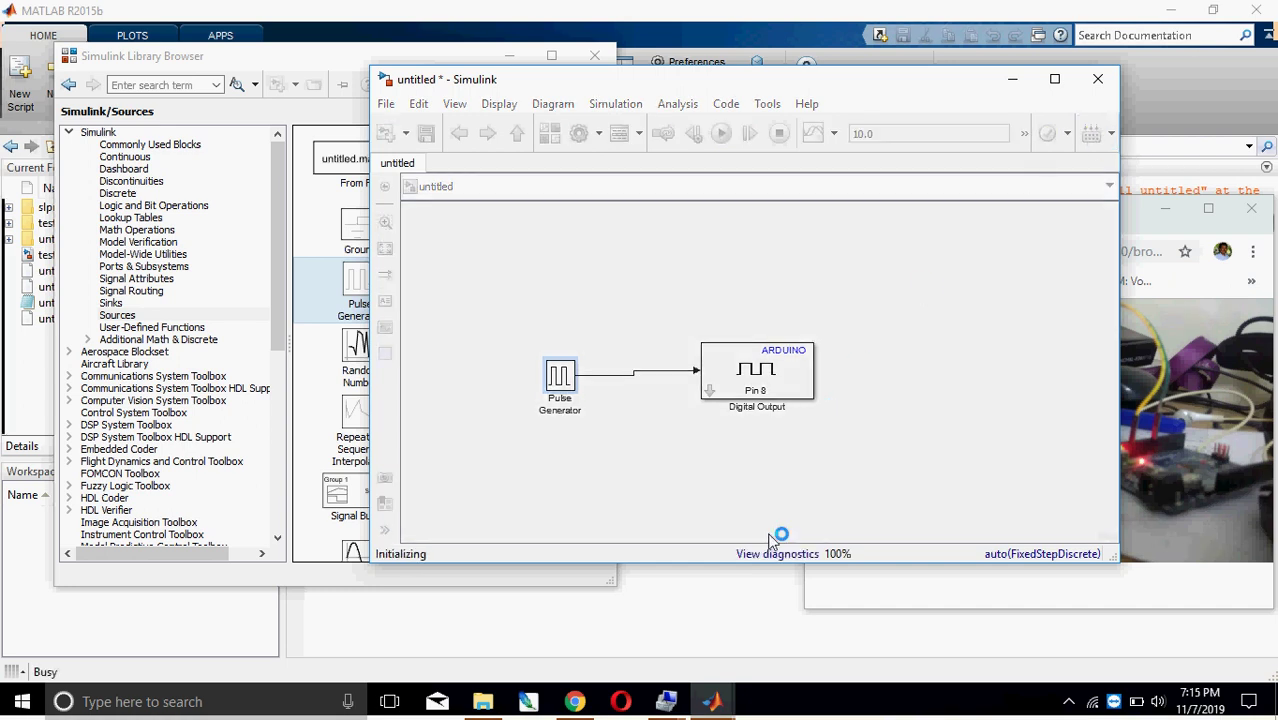
pyautogui.click(777, 554)
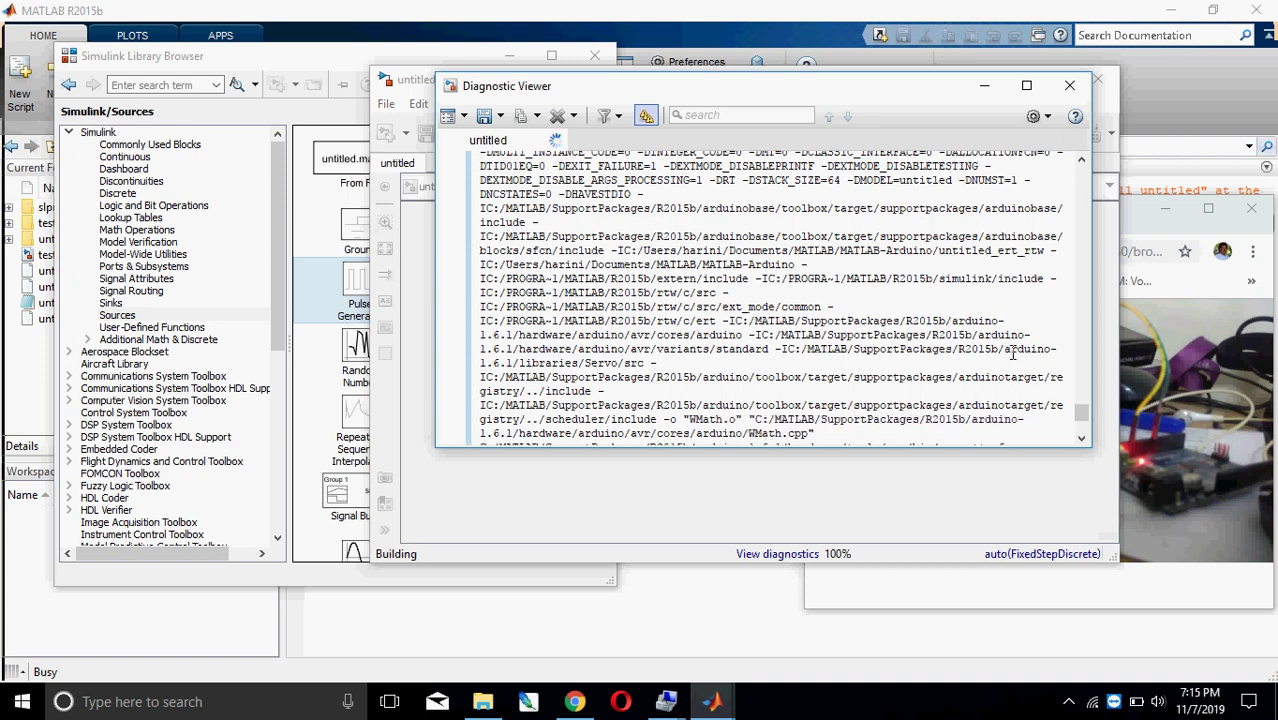
pyautogui.click(1140, 225)
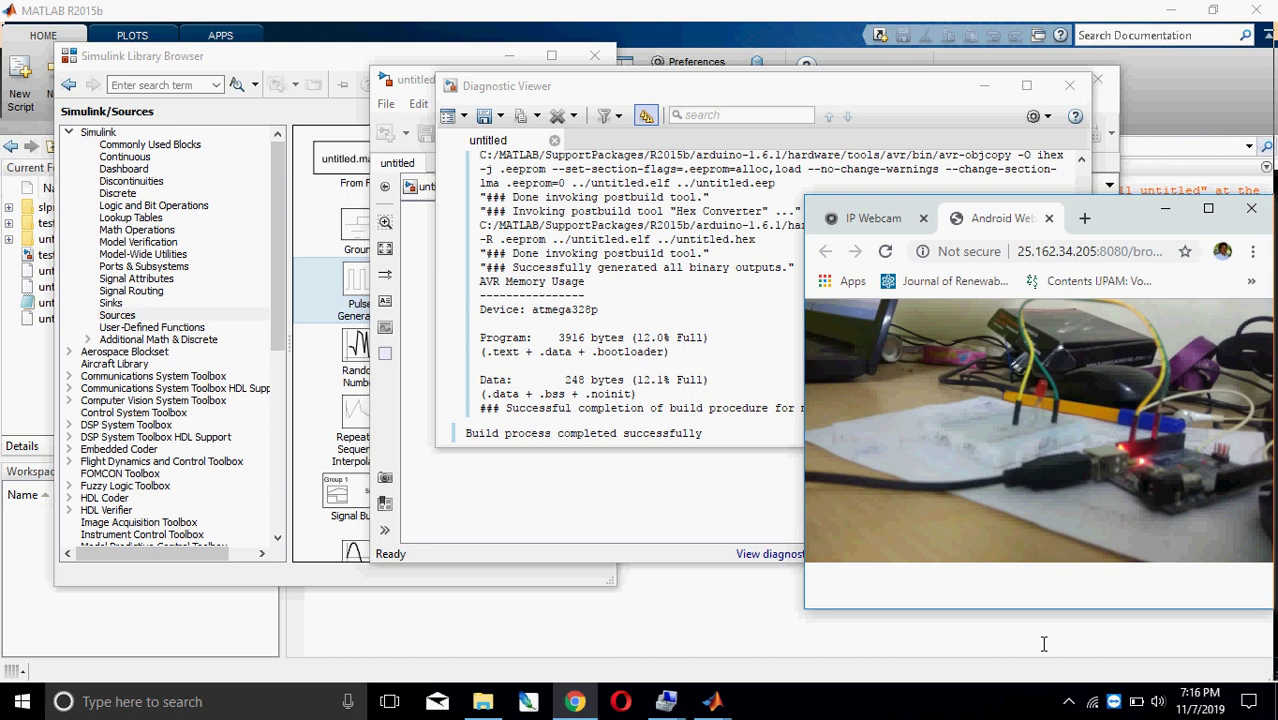
# Watch the breadboard LED on the webcam feed, then reveal the hidden notification-area icons.
pyautogui.click(1072, 703)
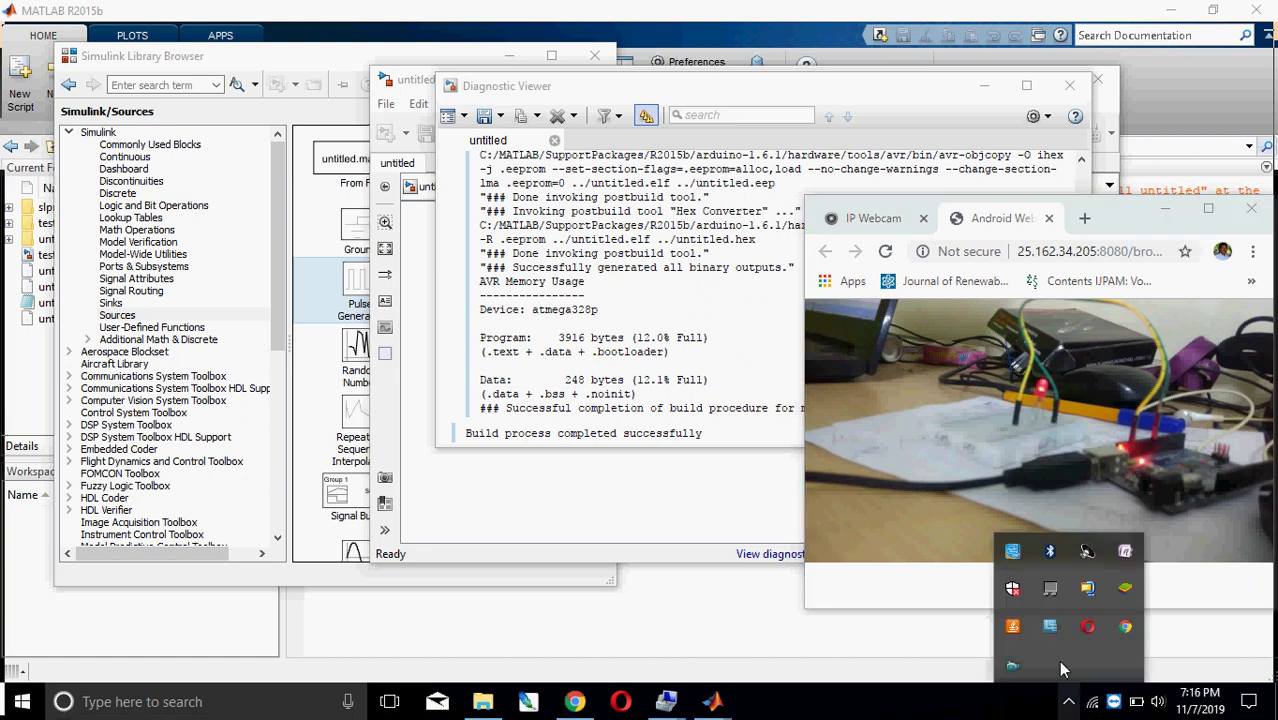